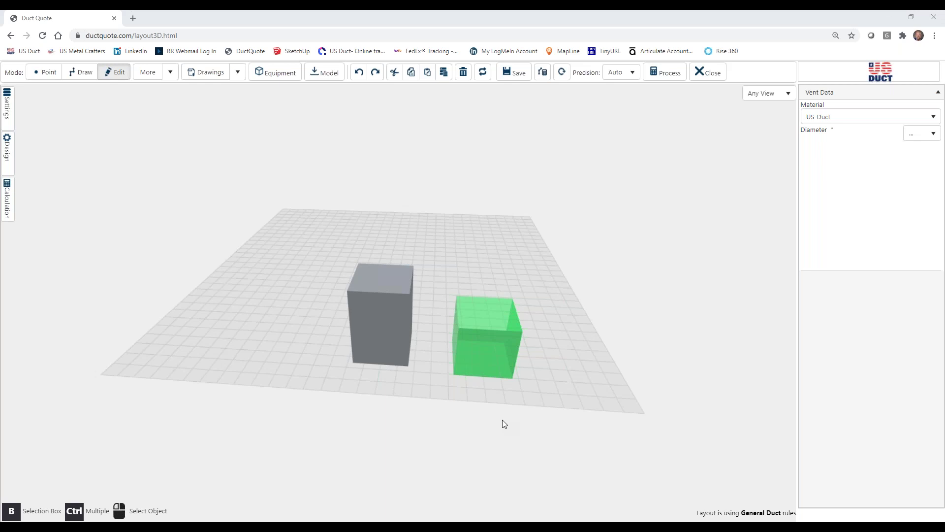
- Label the green inline device box "Collector"
click(491, 354)
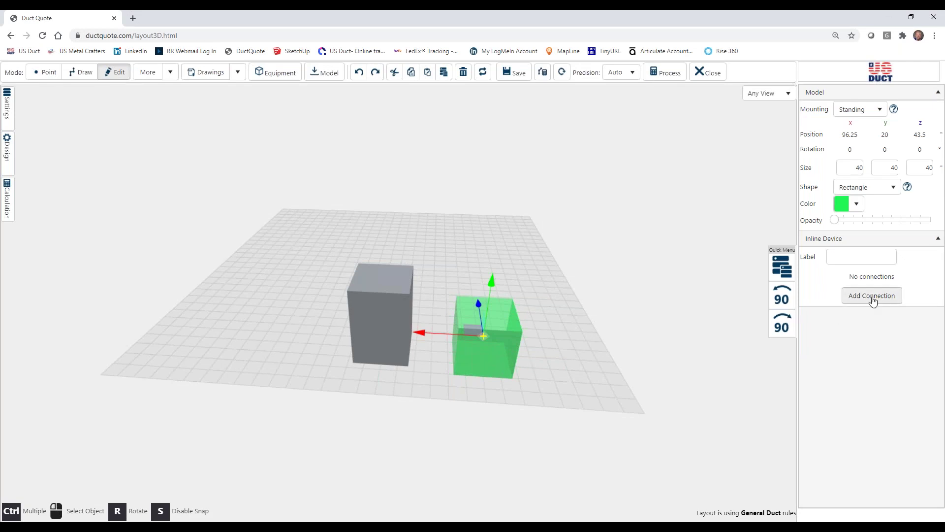
click(851, 257)
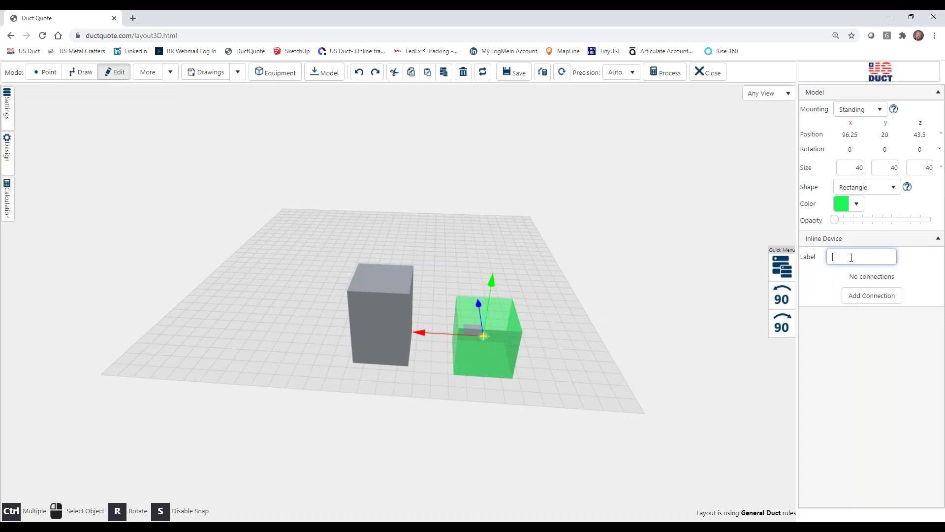
text(Collector)
click(442, 380)
- Label the gray duct entry box "Saw"
click(379, 351)
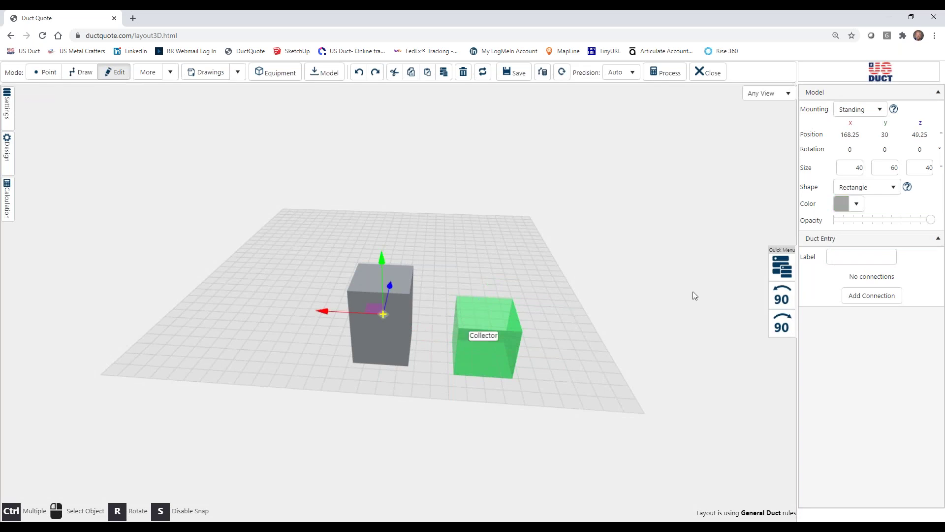
click(862, 258)
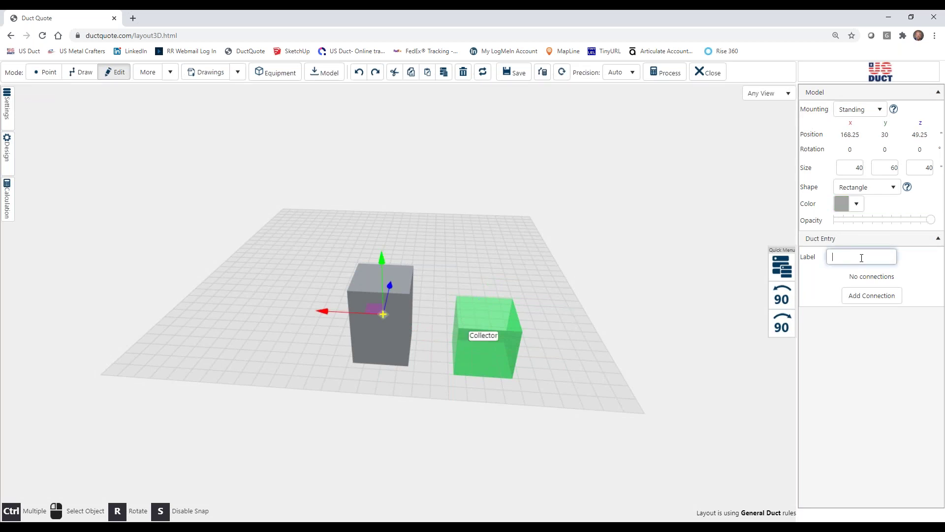
text(Saw)
click(656, 366)
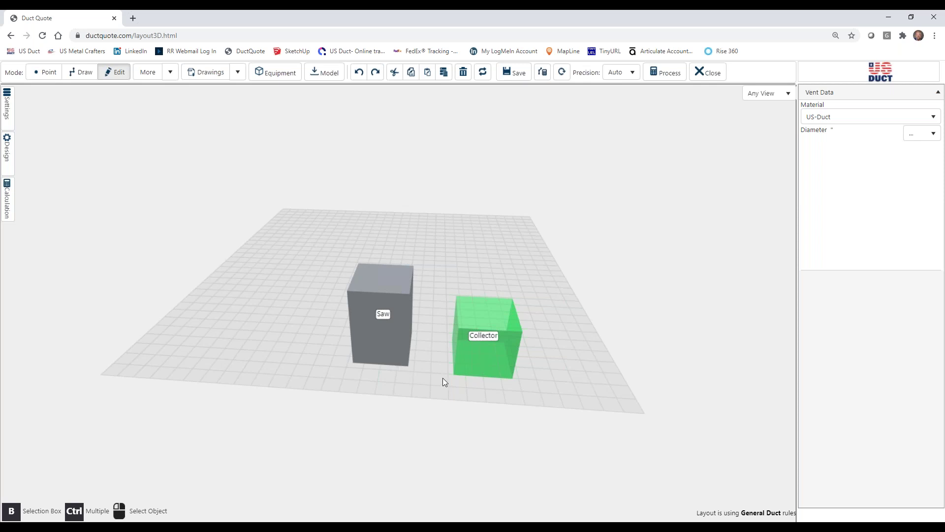
- Begin a new duct connection on the saw and set its exit velocity to 4500 FPM
click(378, 343)
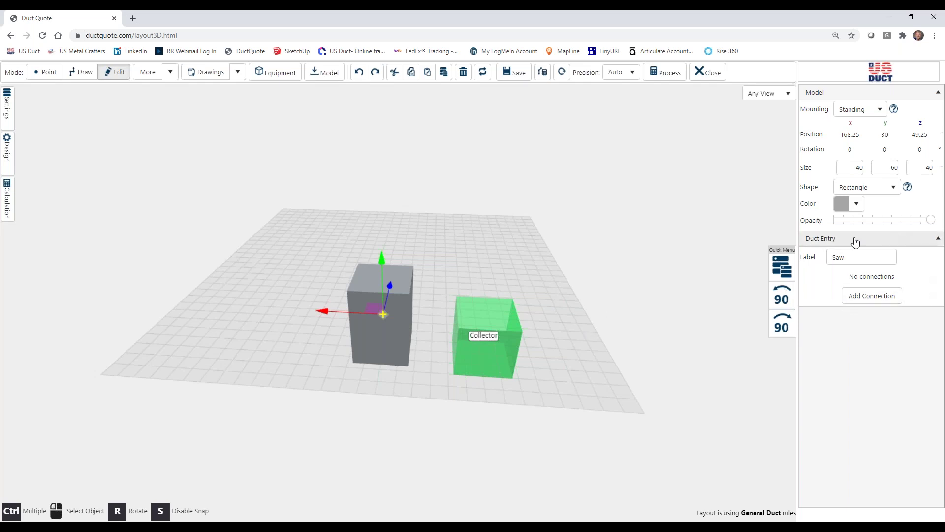
click(874, 297)
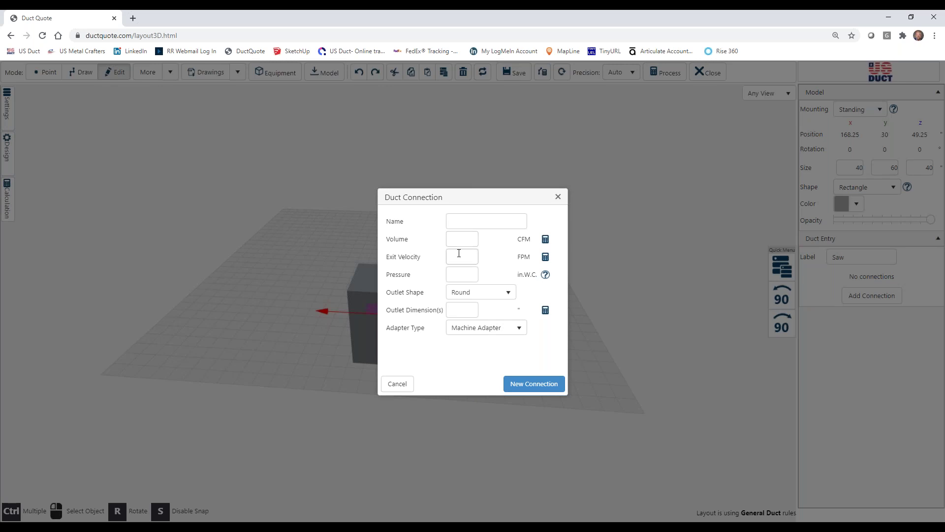
click(466, 257)
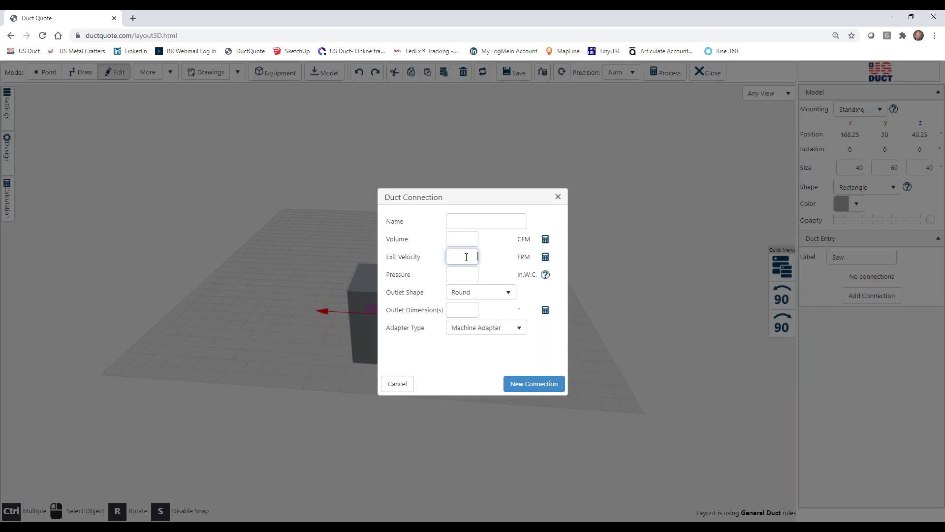
text(4500)
mouse_move(545, 275)
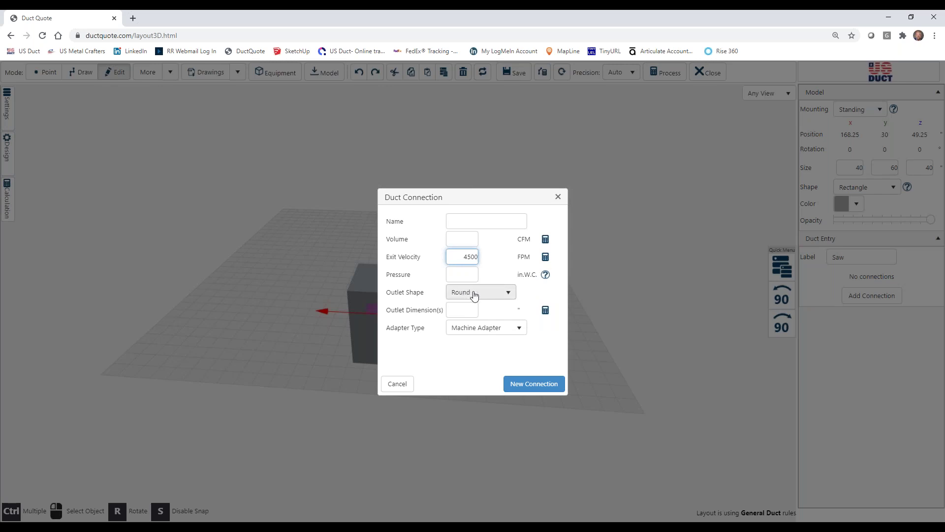
- Keep the outlet shape round, set its dimension to 5 inches and choose Hose Adapter as the adapter type
click(508, 294)
click(509, 294)
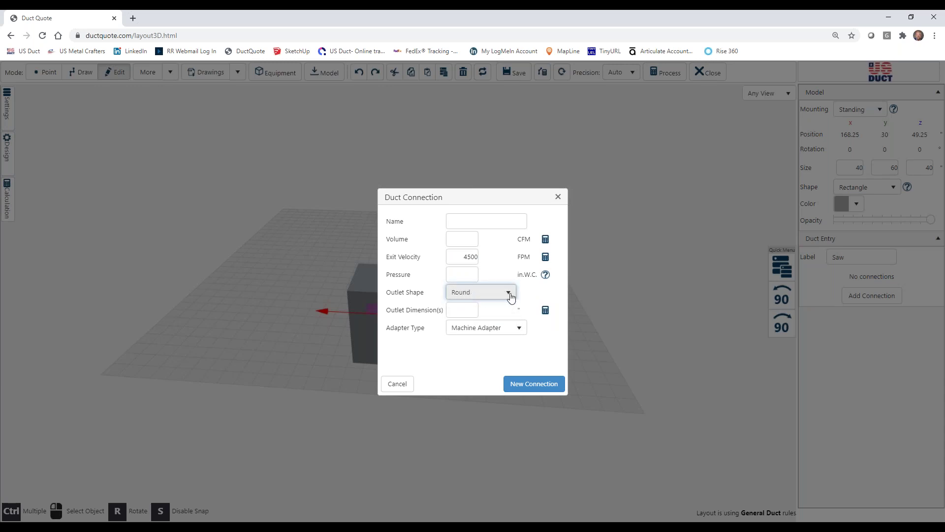
click(467, 308)
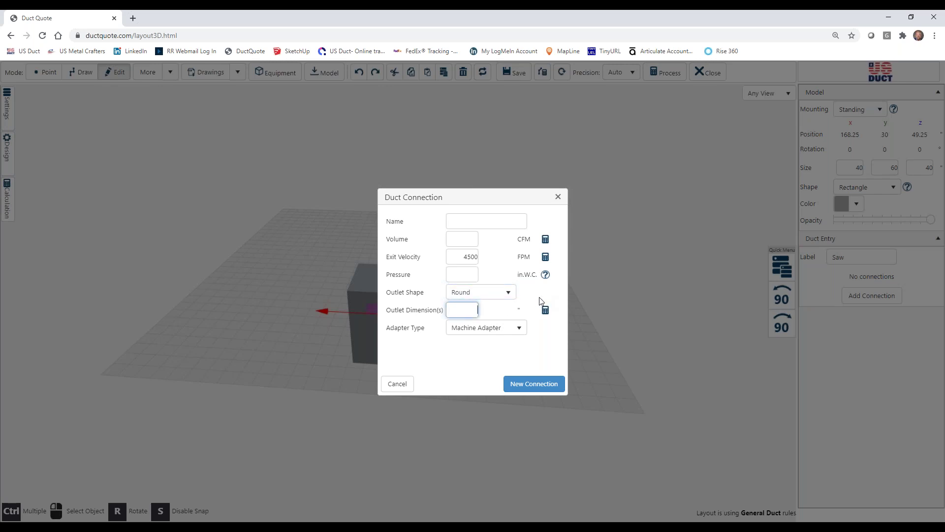
text(5)
click(520, 330)
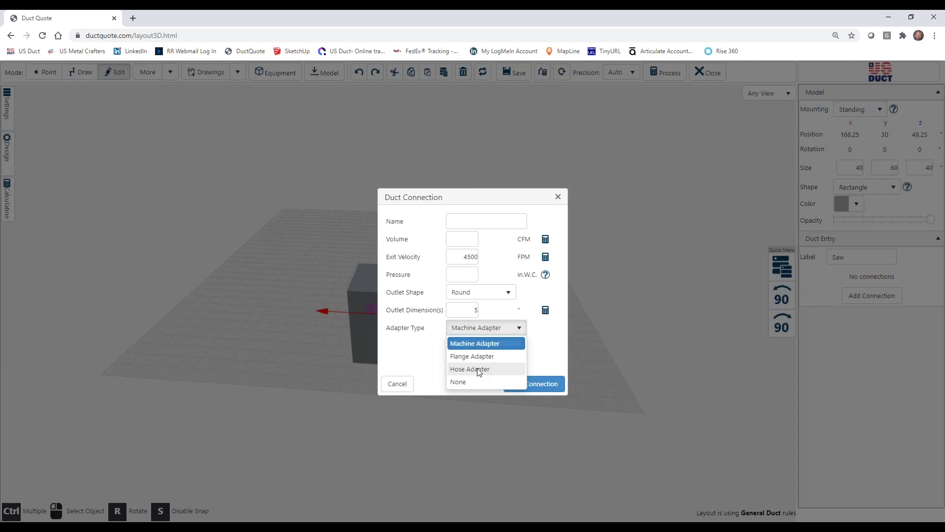
click(479, 370)
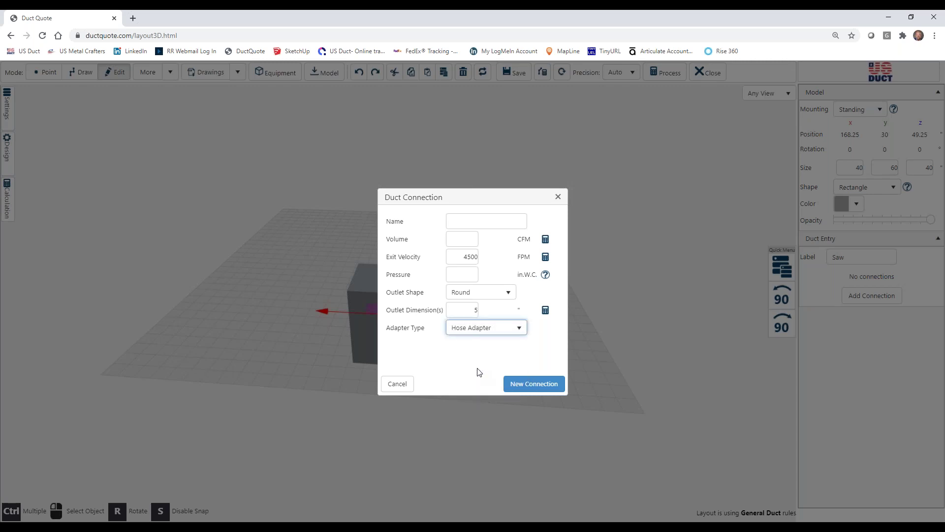
- Calculate the connection's volume from its exit velocity and outlet dimension
click(532, 388)
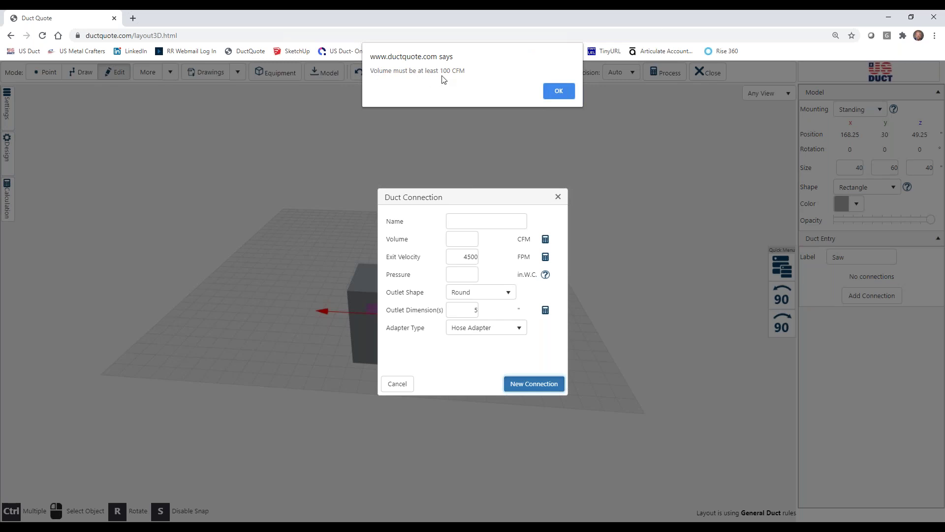
click(565, 90)
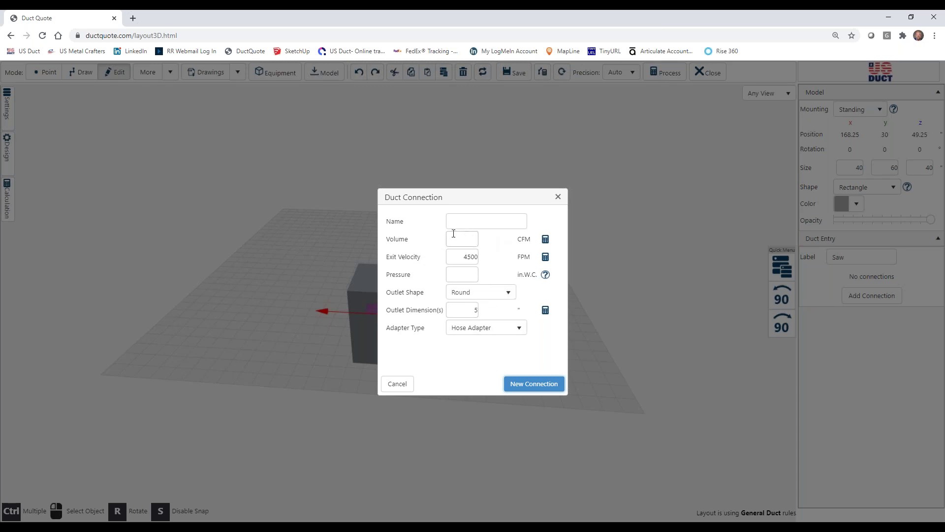
click(545, 239)
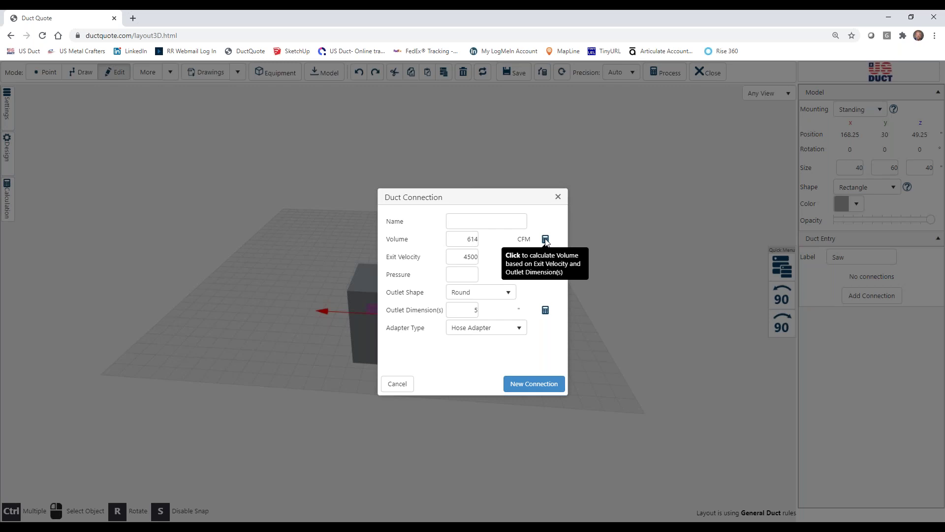
- Create the 5-inch connection and place it near the center of the saw's top face
click(530, 386)
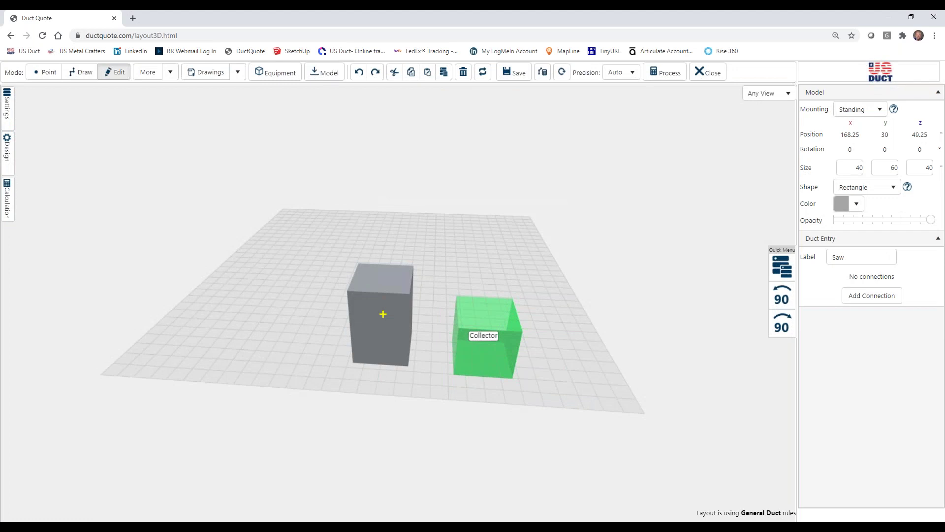
drag(527, 386, 530, 412)
mouse_move(388, 403)
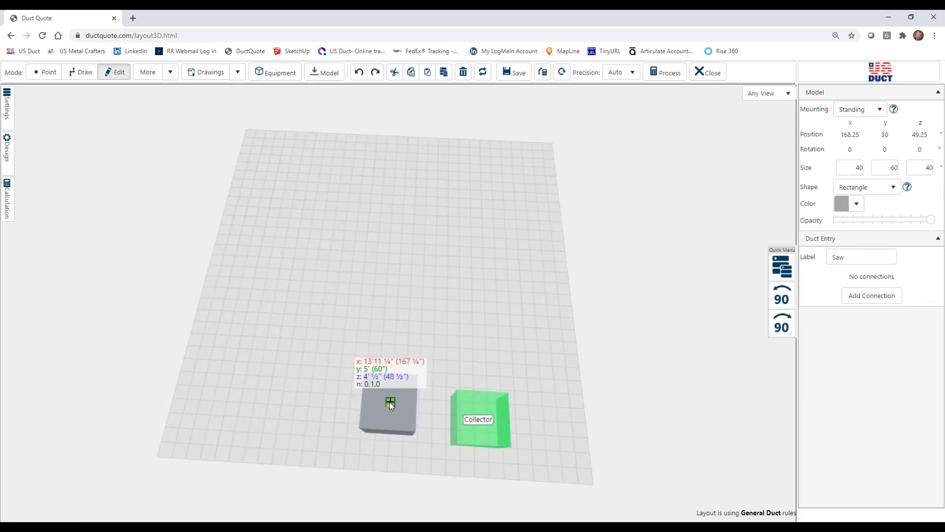
click(391, 403)
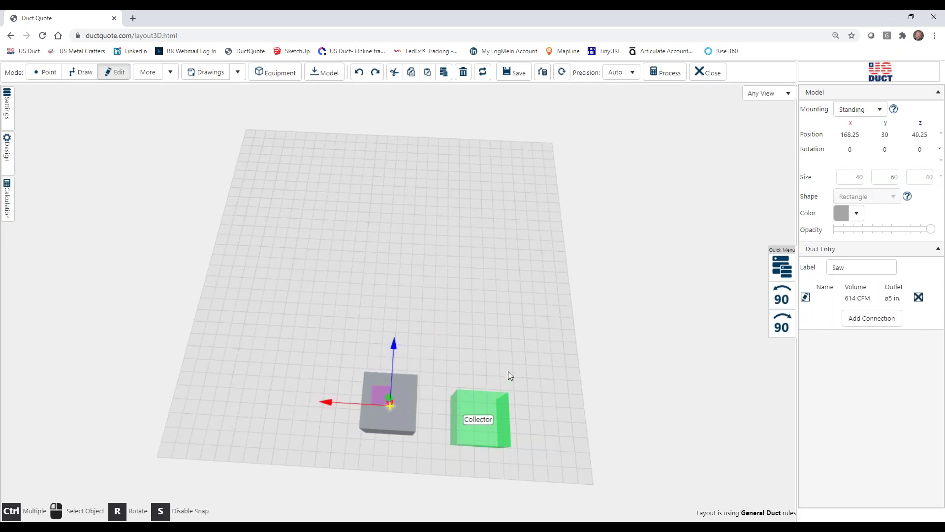
- Add a second connection with a 3-inch outlet and recalculated volume to the saw, placing it near the middle of the front face
drag(508, 371, 516, 333)
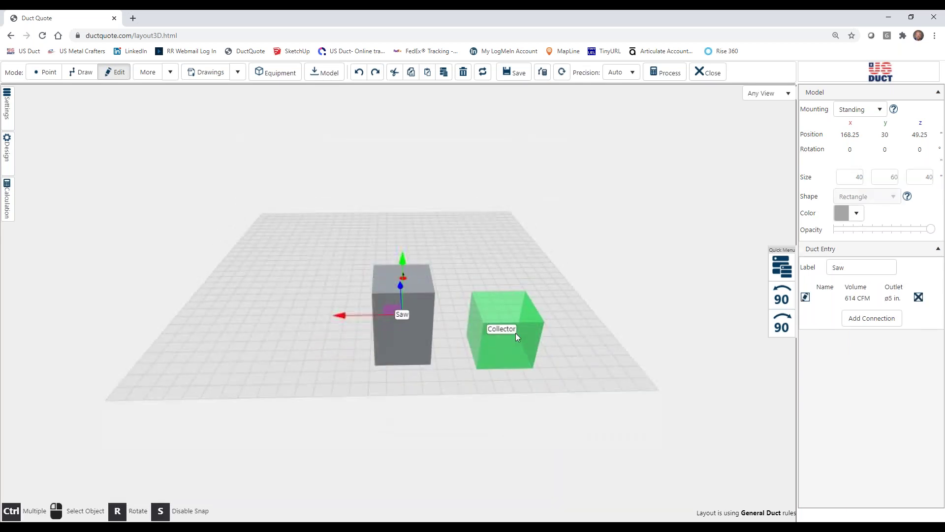
click(448, 318)
scroll(447, 317, up, 3)
scroll(448, 319, up, 2)
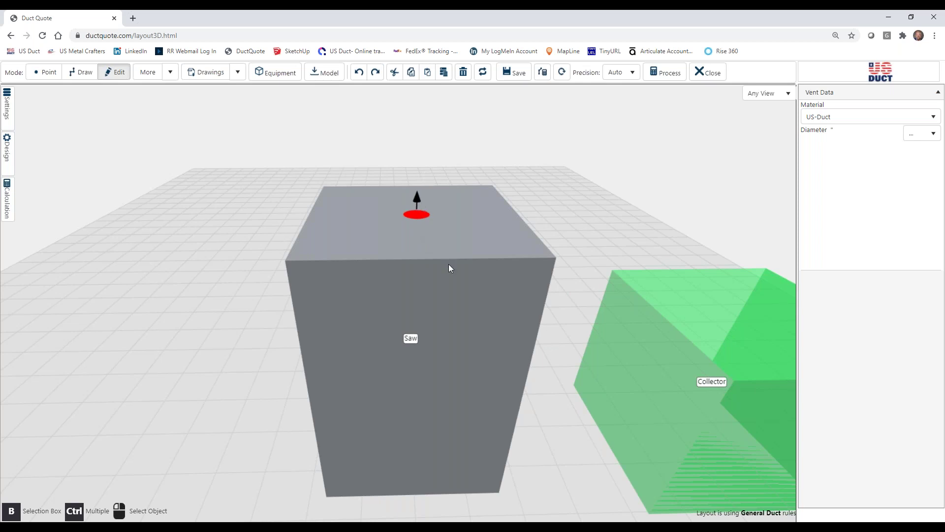
click(486, 346)
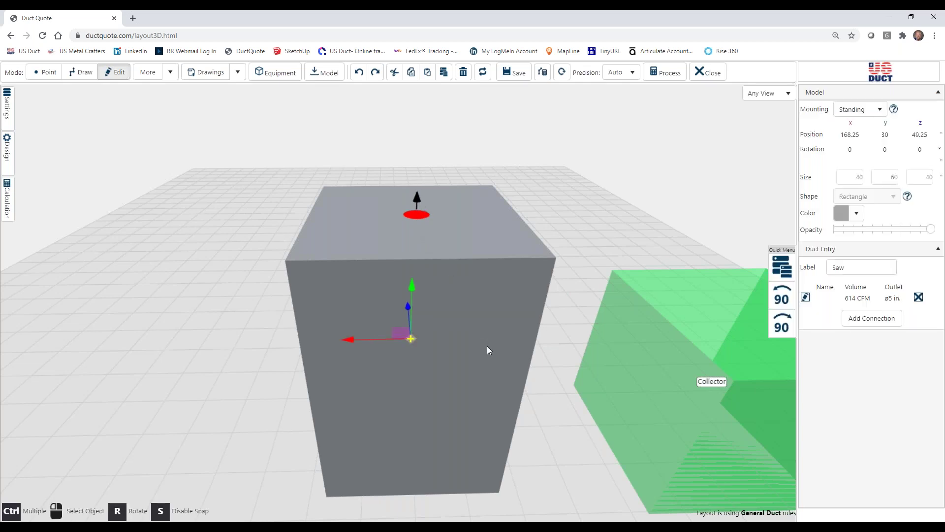
click(878, 322)
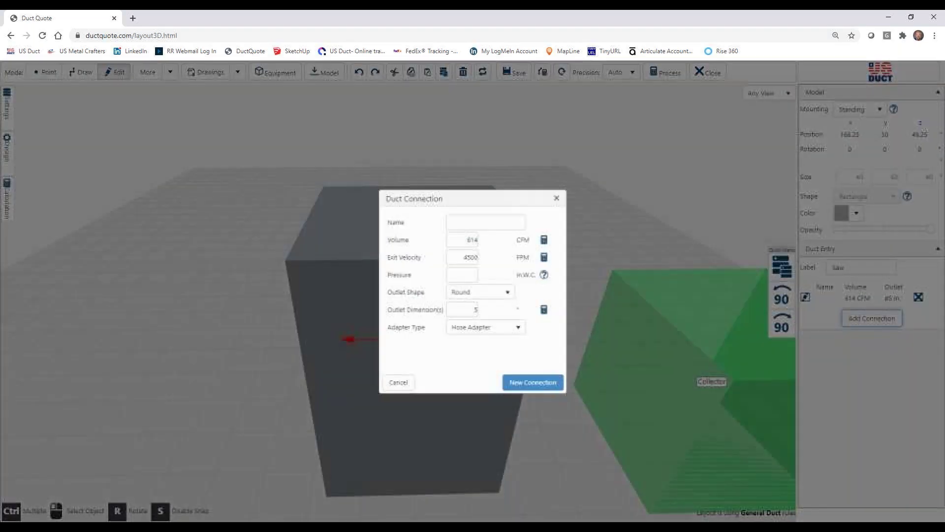
click(468, 309)
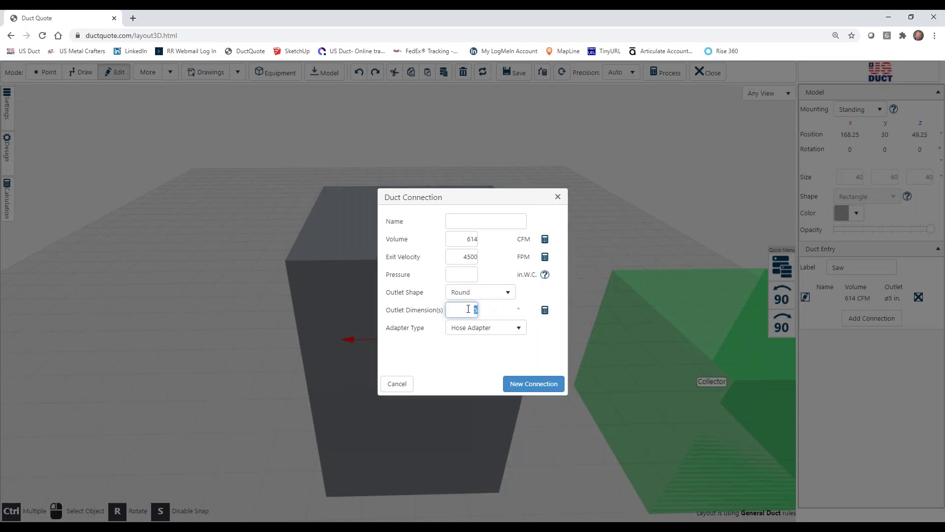
text(3)
click(545, 240)
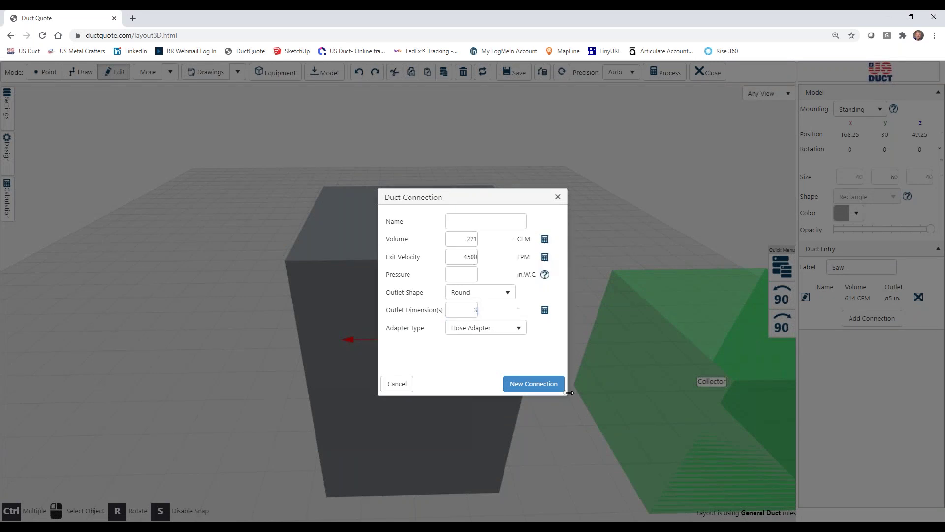
click(536, 387)
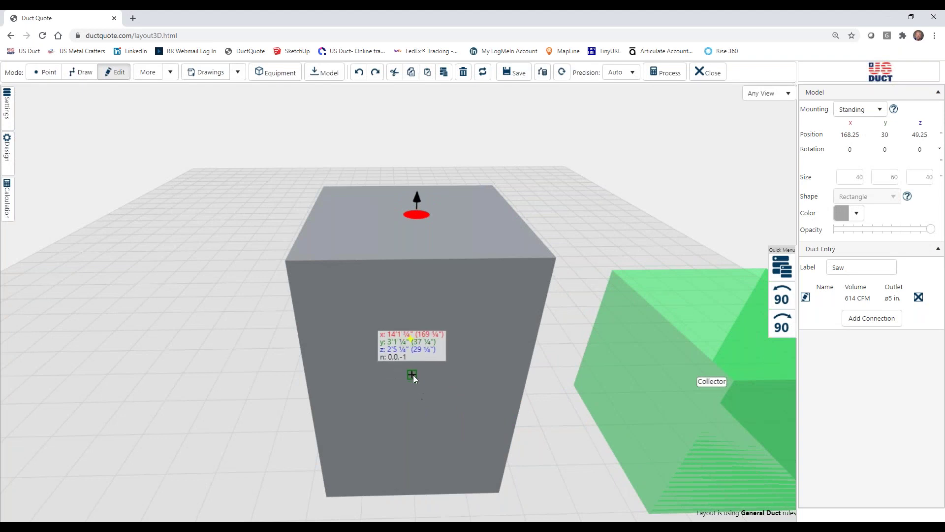
click(414, 379)
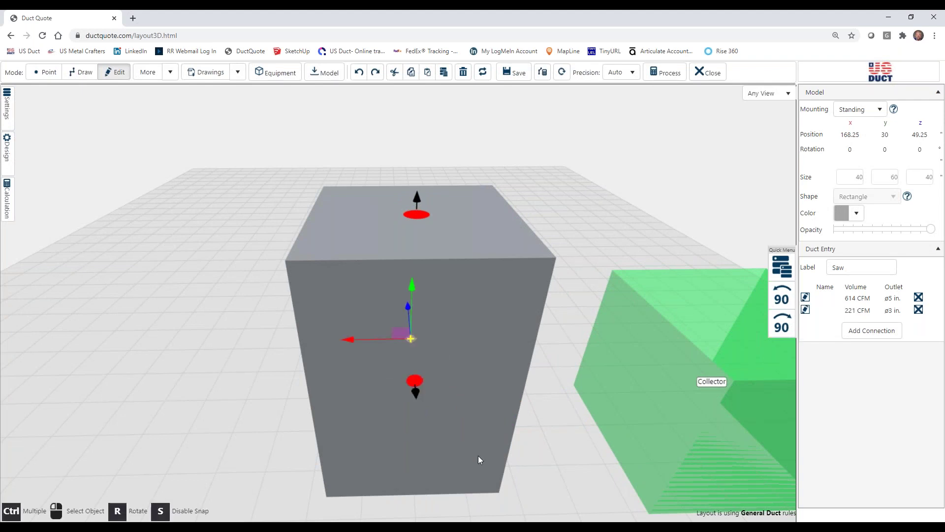
- Move the saw to the grid corner diagonally opposite the collector, at about x 306.25, z 297
scroll(512, 445, down, 6)
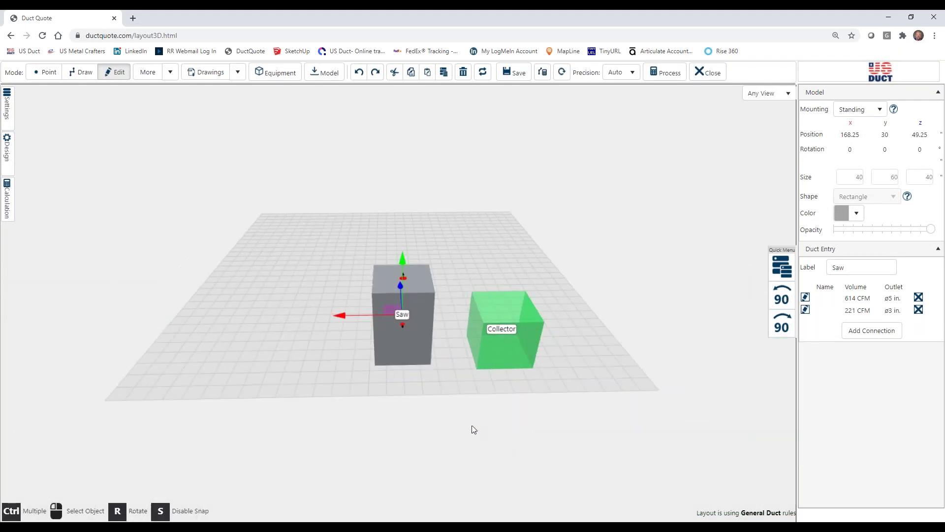
drag(472, 430, 581, 436)
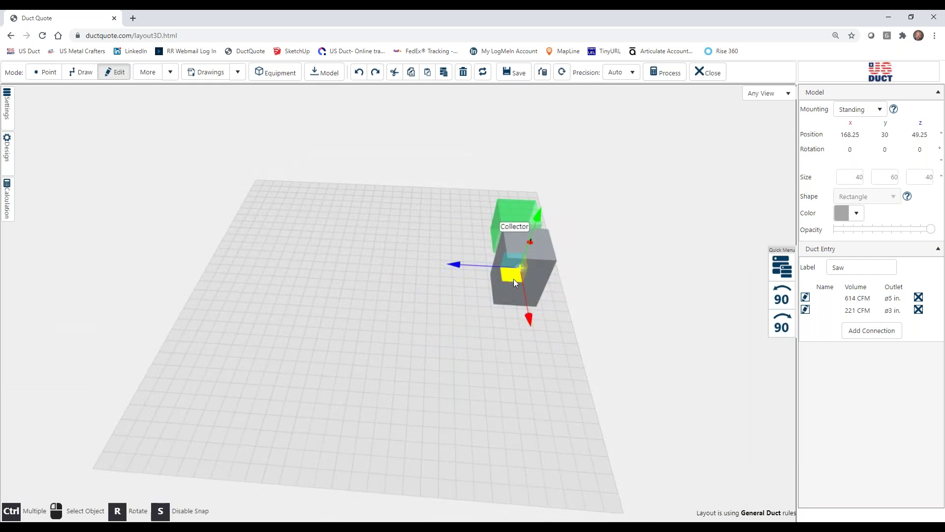
drag(514, 277, 178, 401)
- Move the collector closer to its nearest grid corner, at about x 46.75, z 32.25
drag(522, 420, 397, 415)
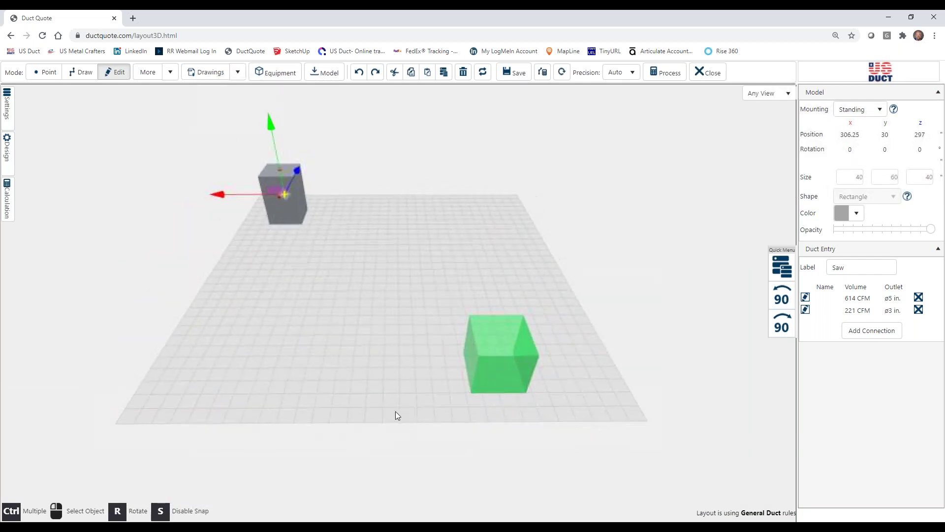
click(482, 378)
drag(480, 339, 551, 352)
click(429, 358)
- Start a new duct connection on the collector with Inlet direction and Rectangular connection shape
right_drag(429, 358, 370, 362)
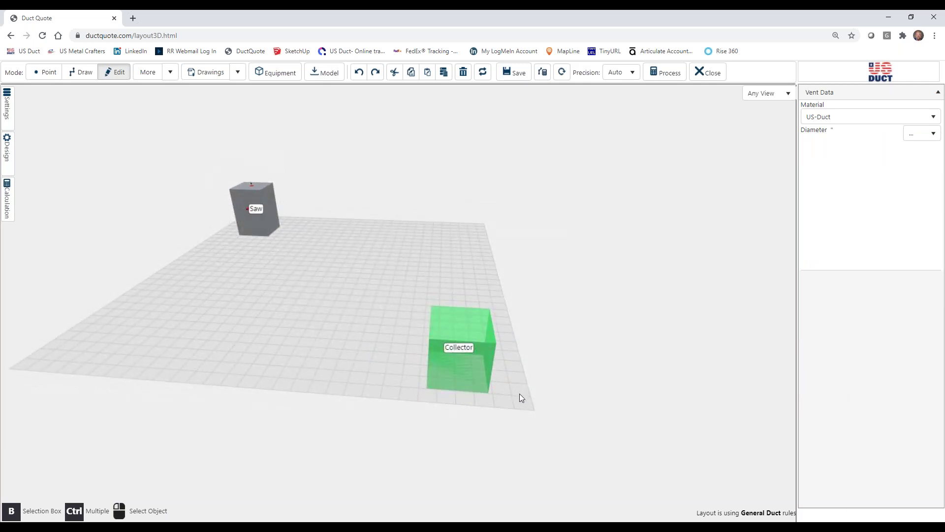
scroll(519, 394, up, 2)
right_drag(365, 365, 365, 362)
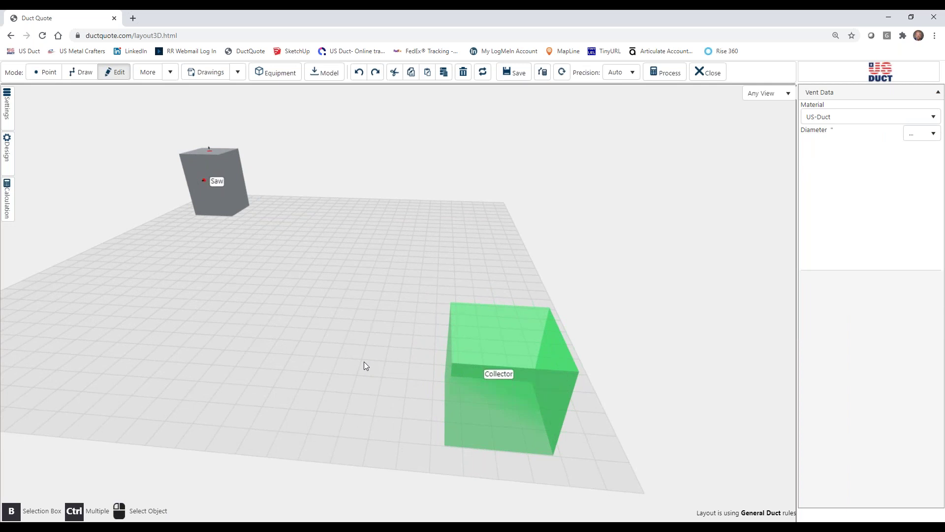
click(512, 406)
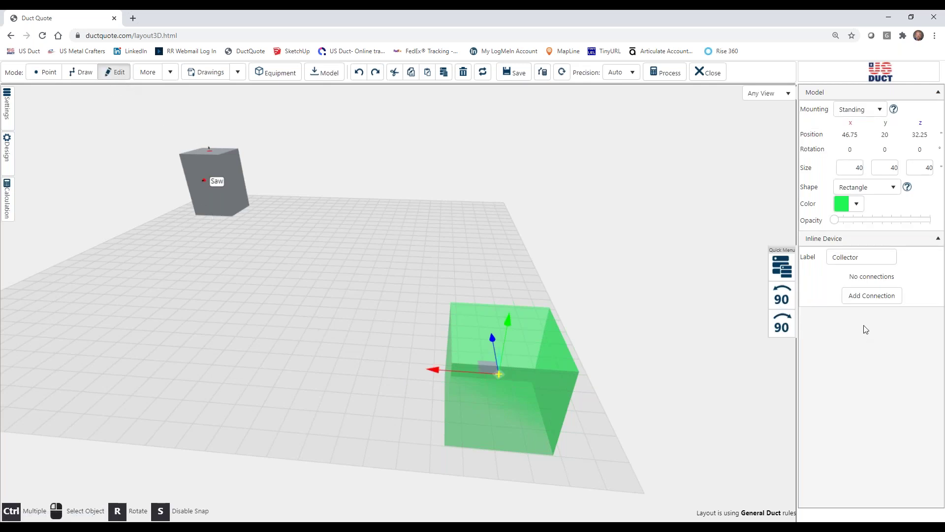
click(870, 300)
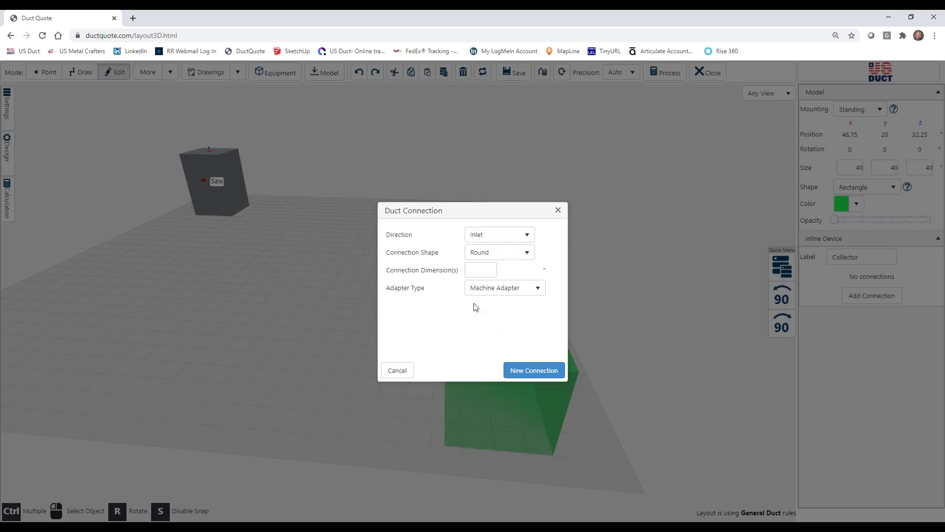
click(527, 237)
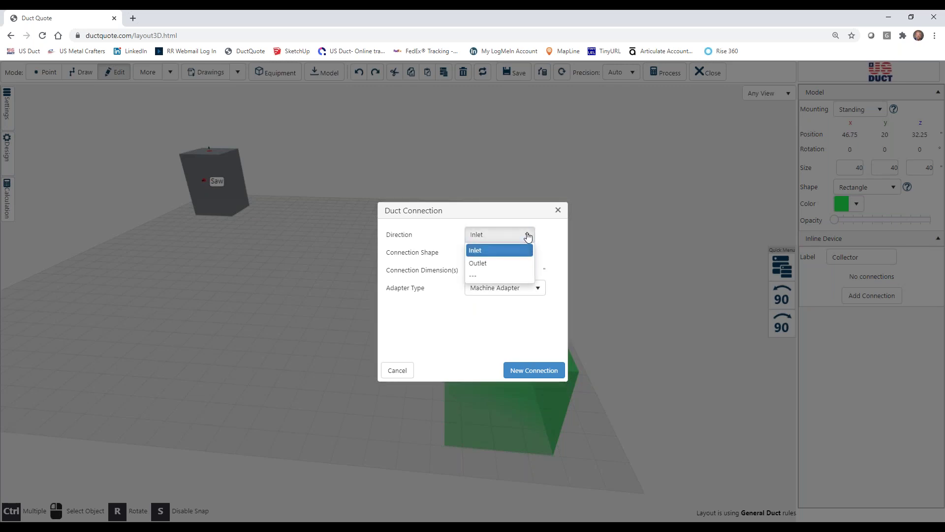
click(528, 237)
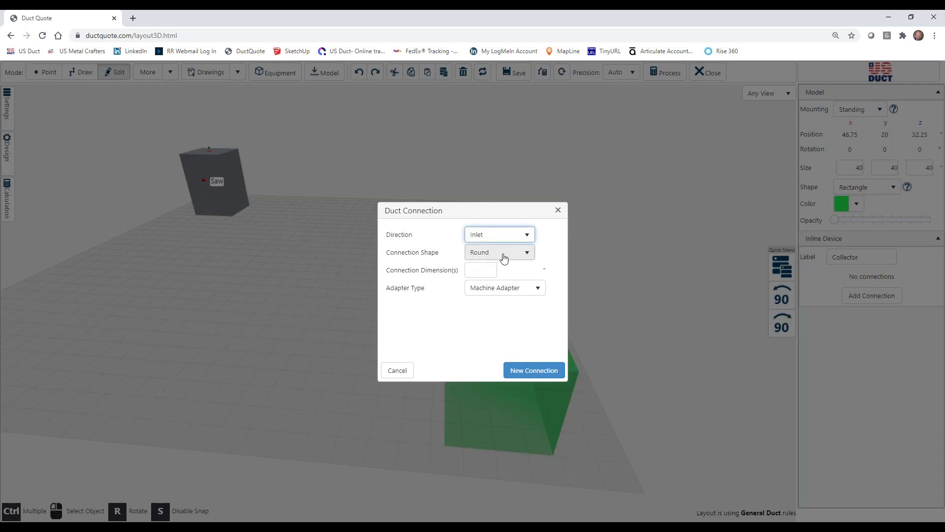
click(527, 255)
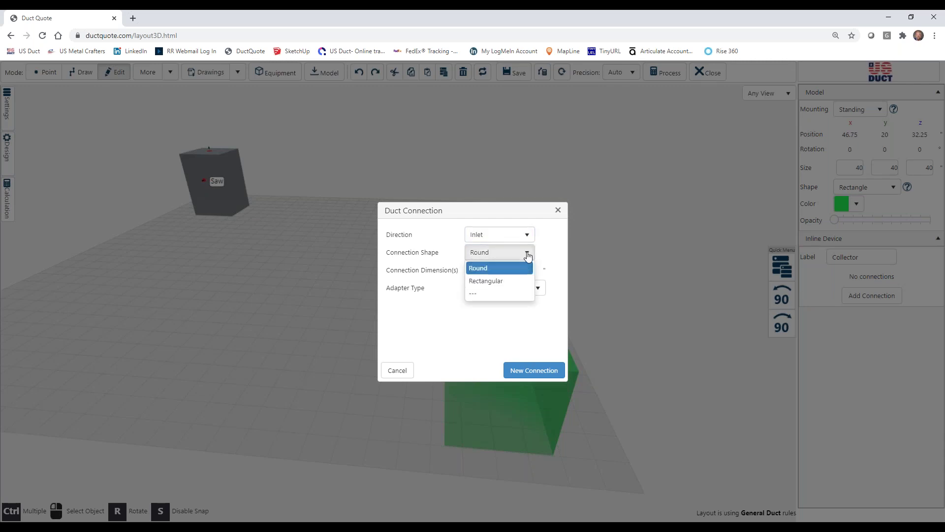
click(494, 282)
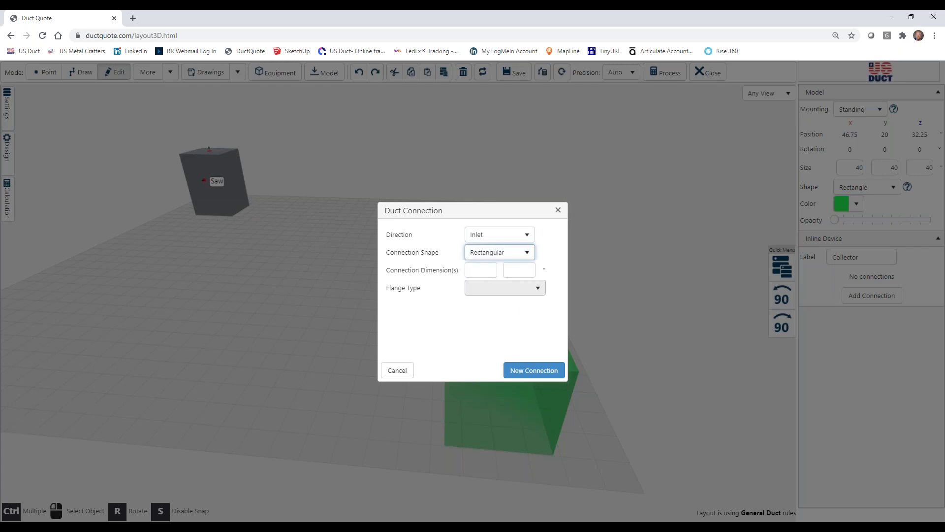
- Set the inlet's connection dimensions to 8 x 6 inches and its flange type to Flange with Holes
click(481, 270)
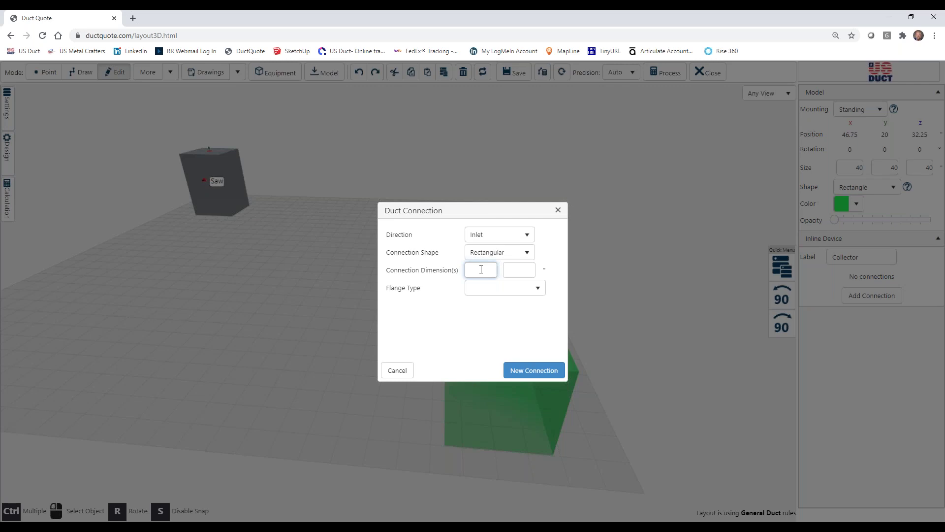
text(8)
key(Tab)
click(538, 290)
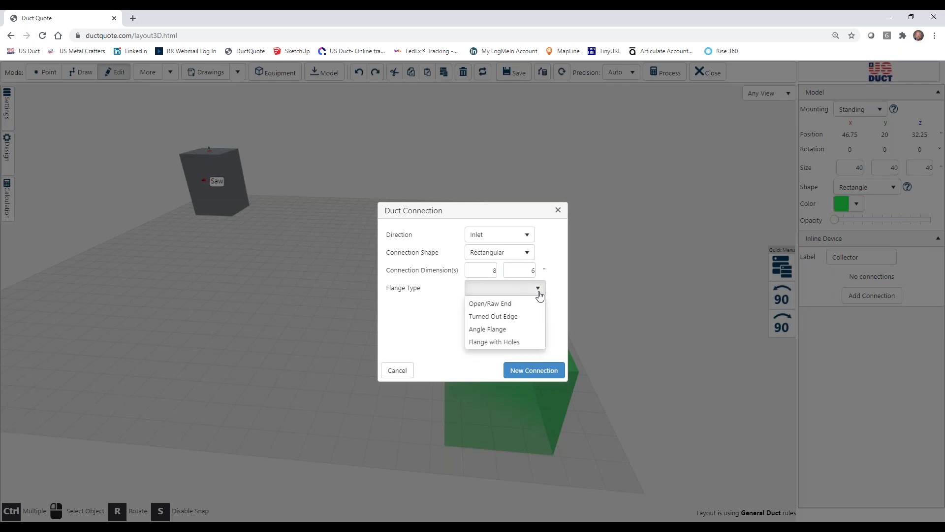
click(492, 342)
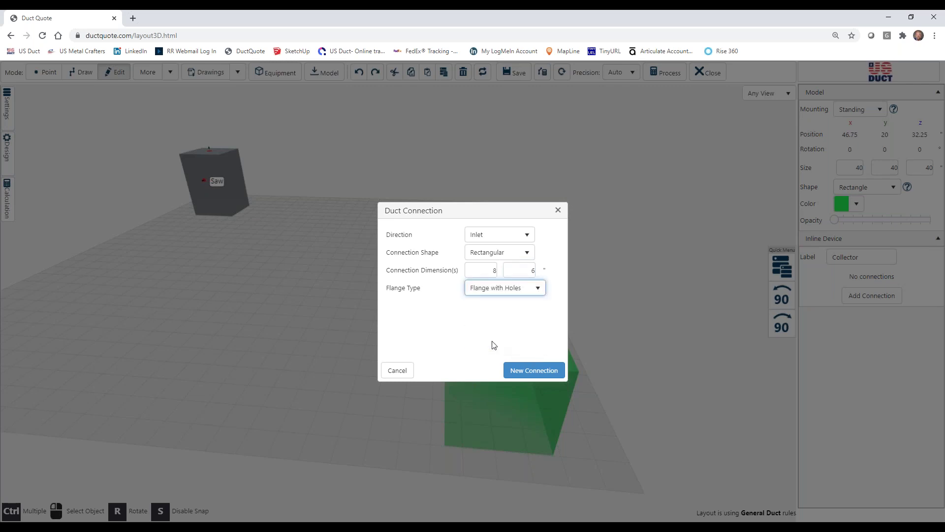
- Create the rectangular inlet connection and place it near the center of the collector's top face
click(535, 374)
scroll(501, 252, up, 6)
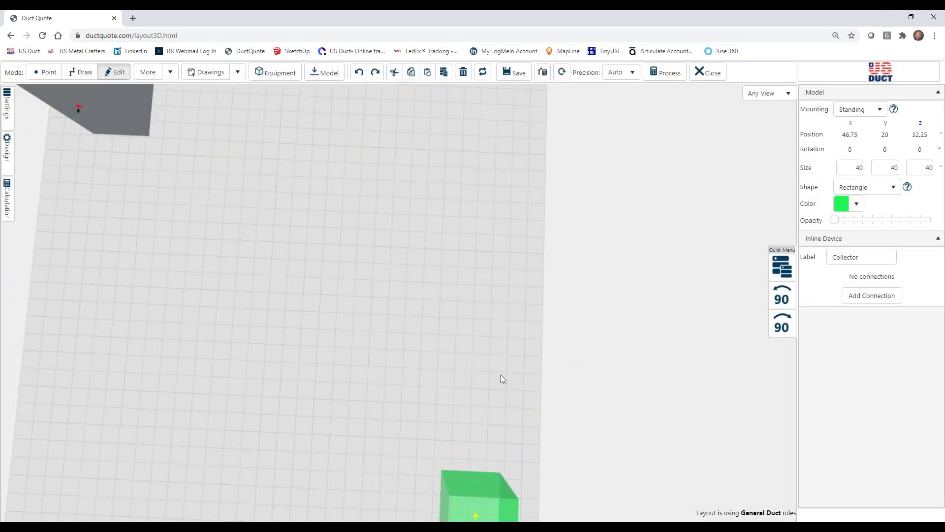
scroll(446, 262, down, 5)
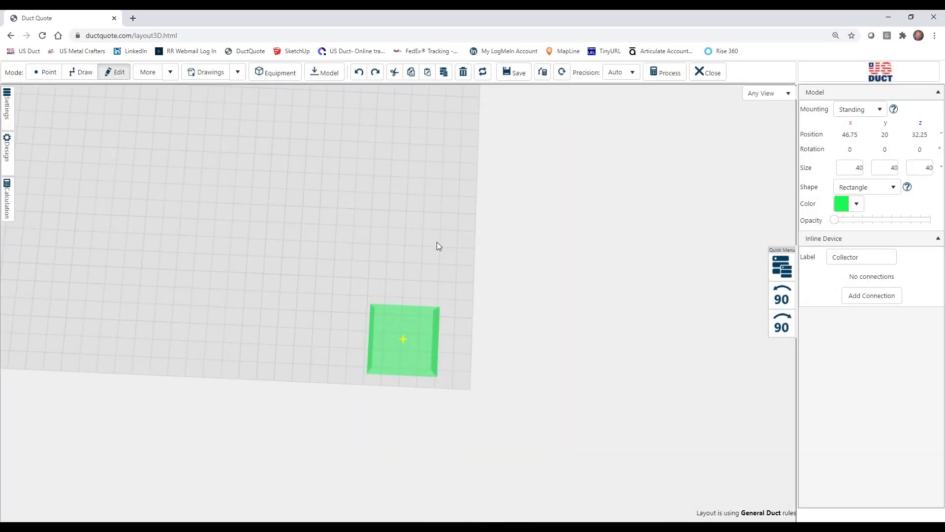
click(404, 341)
drag(466, 349, 504, 332)
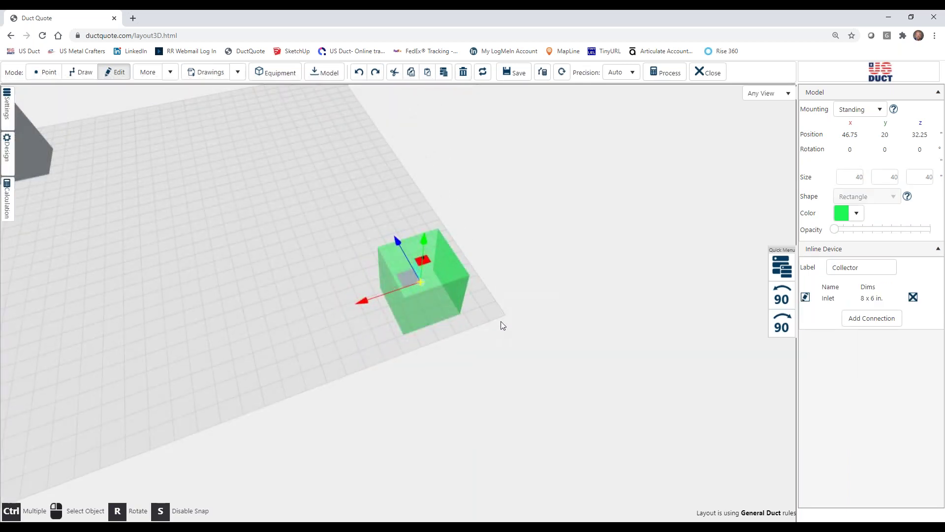
scroll(501, 323, up, 5)
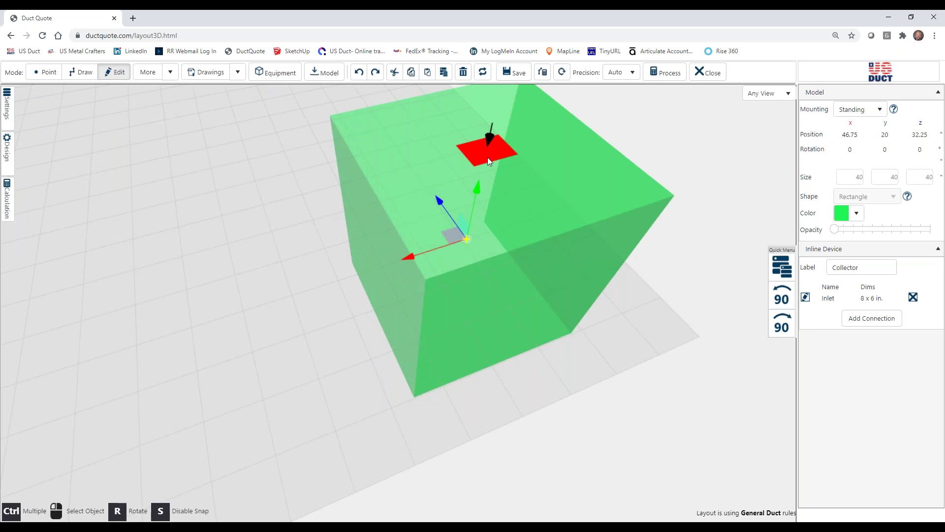
scroll(257, 278, down, 5)
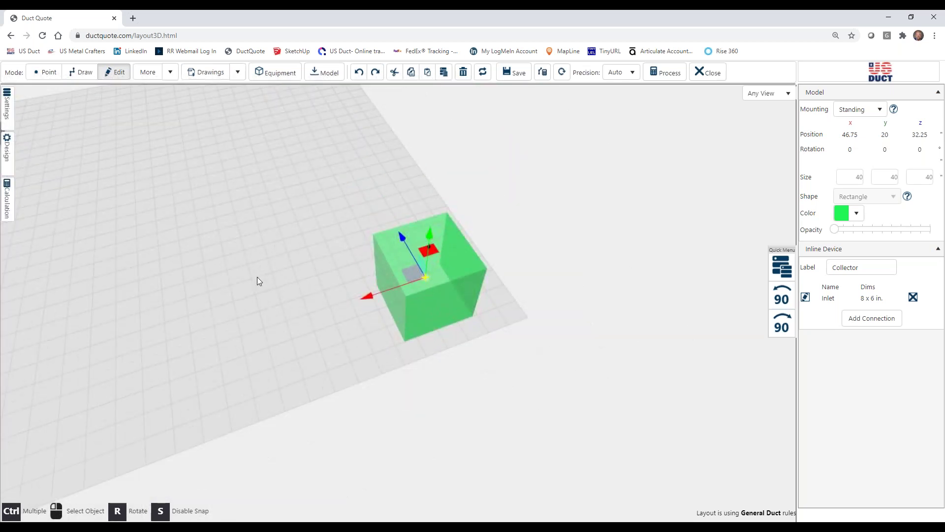
- Draw a 5-foot vertical duct segment upward from the 5-inch connection on the saw's top face
click(257, 277)
drag(257, 277, 426, 332)
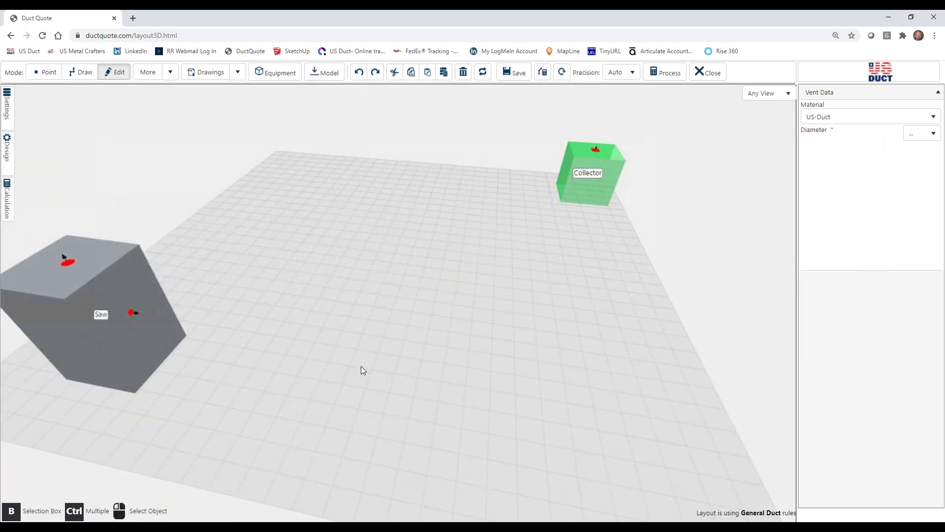
drag(358, 364, 440, 323)
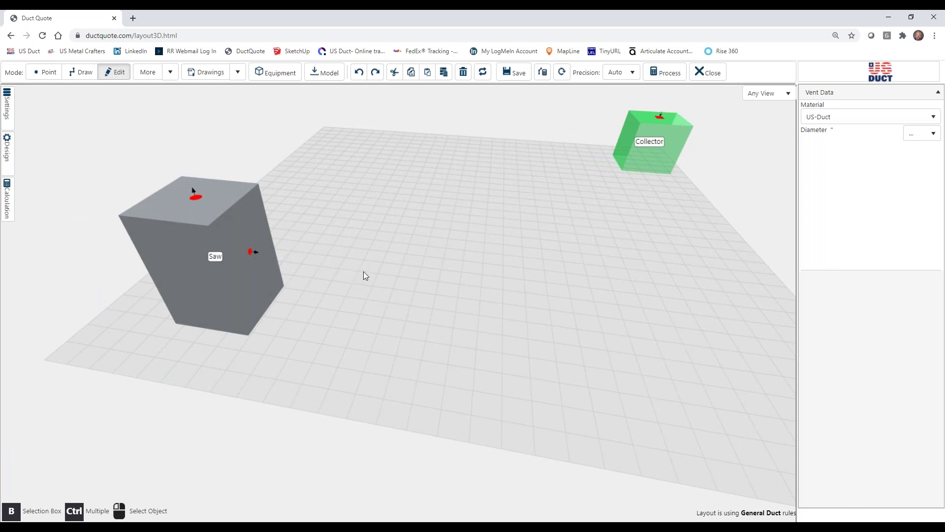
drag(412, 282, 420, 317)
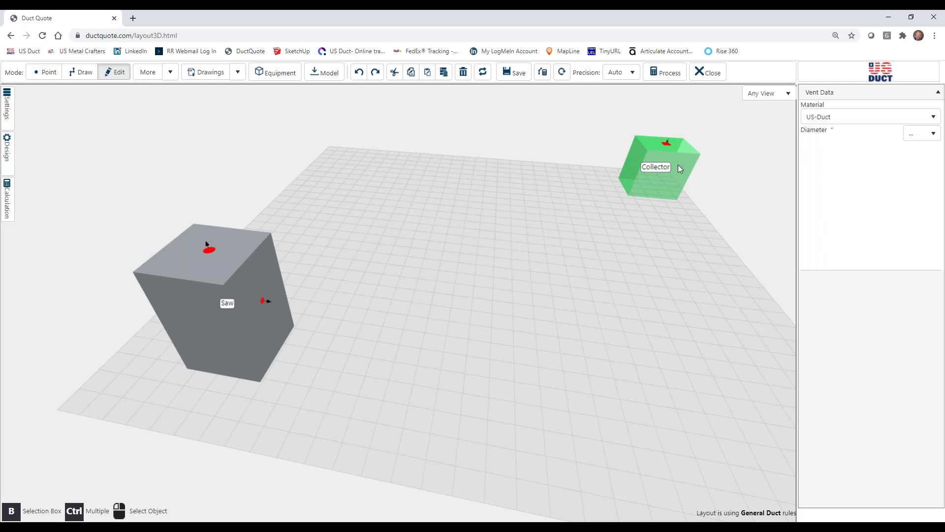
click(76, 74)
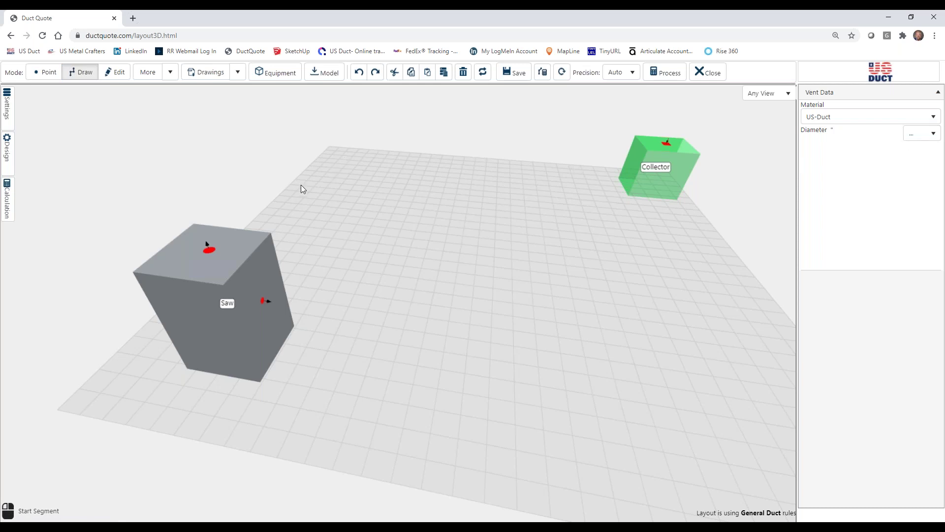
click(210, 251)
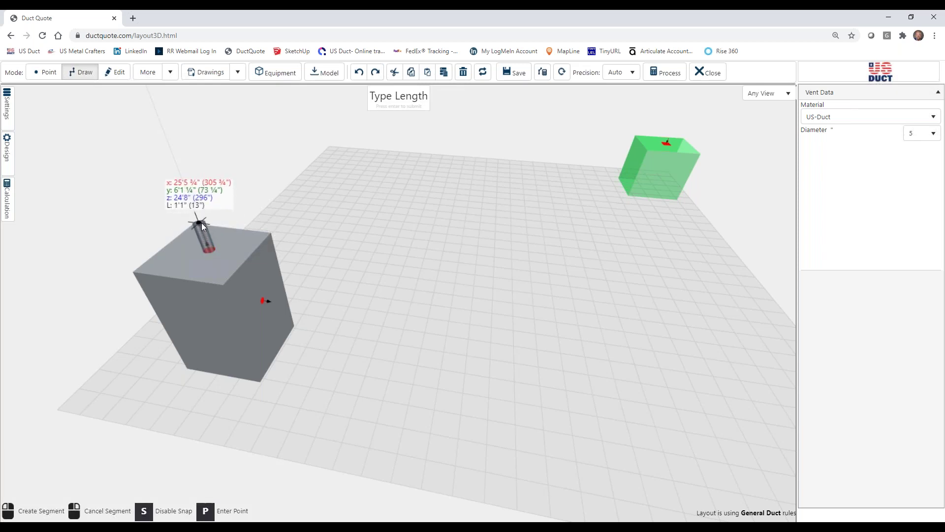
text(5')
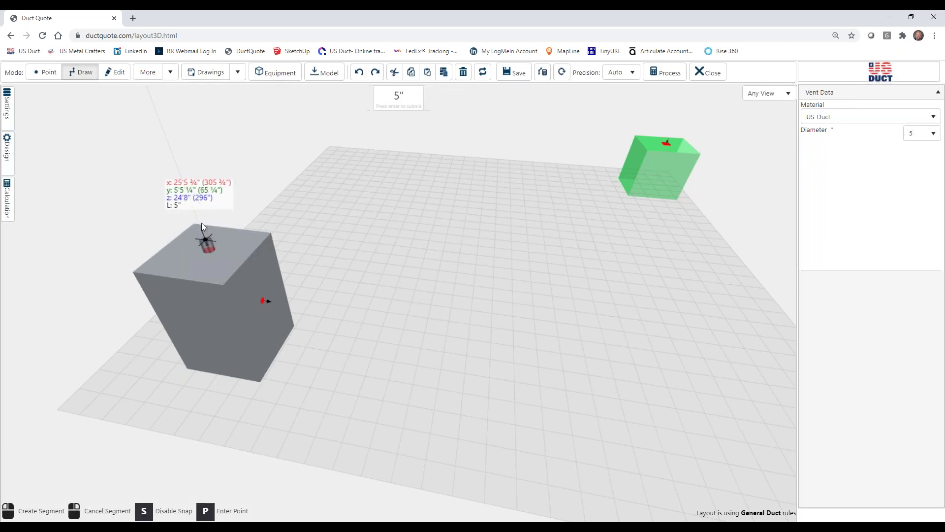
key(Return)
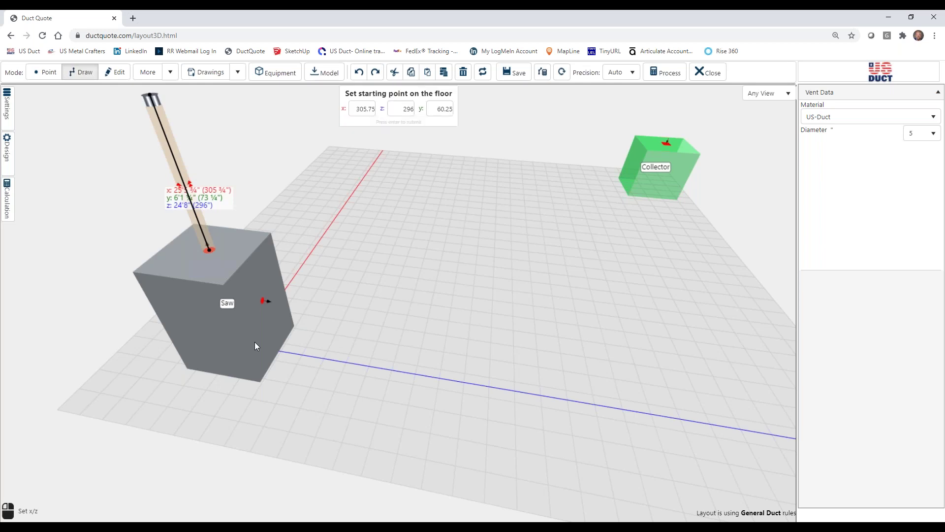
- Review the adapter type in the settings of the saw's 5-inch connection, leaving them unchanged
click(116, 72)
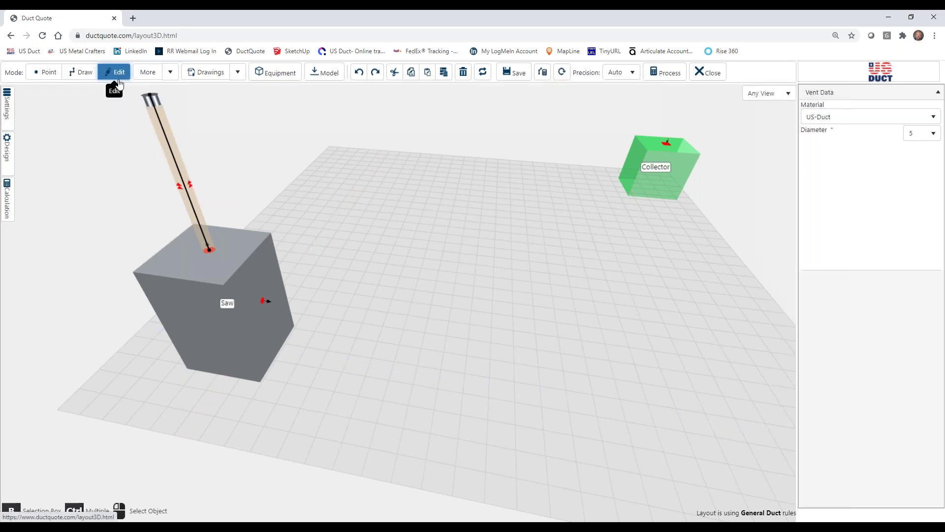
click(237, 368)
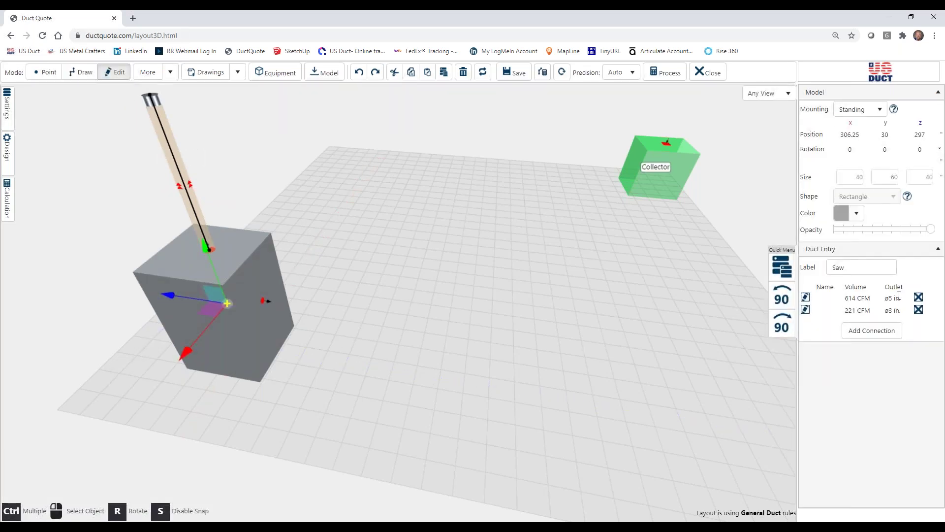
click(806, 297)
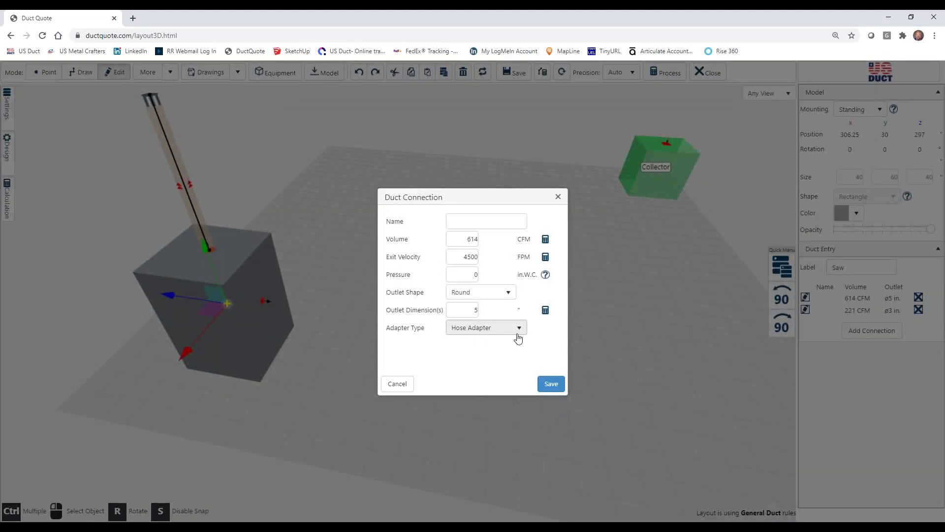
click(397, 383)
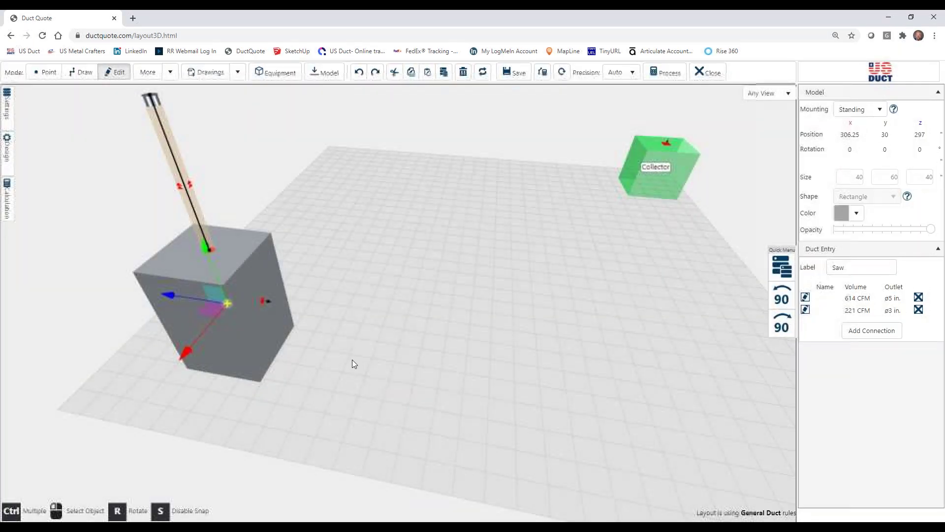
click(197, 279)
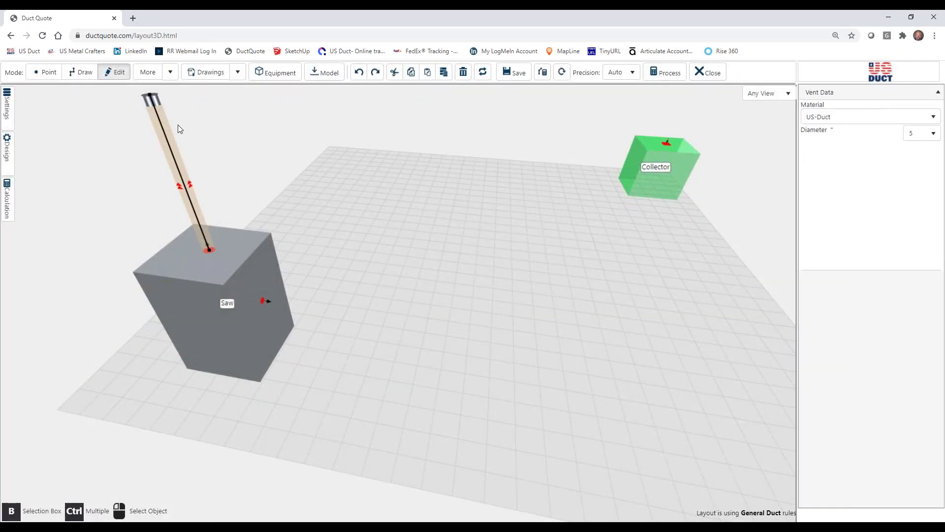
- Extend the saw's vertical run with a straight 5-inch duct segment about 1'11 1/4" long from its upper end
drag(347, 236, 395, 292)
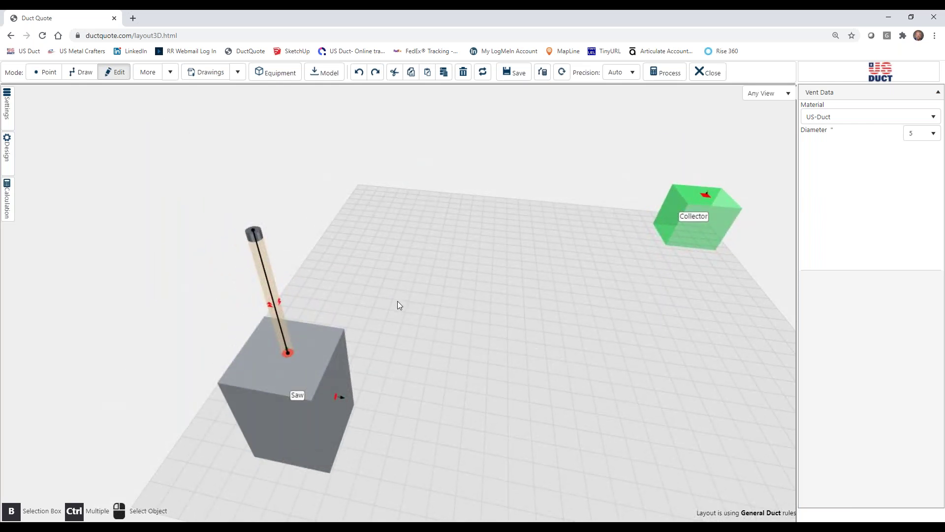
drag(453, 296, 429, 273)
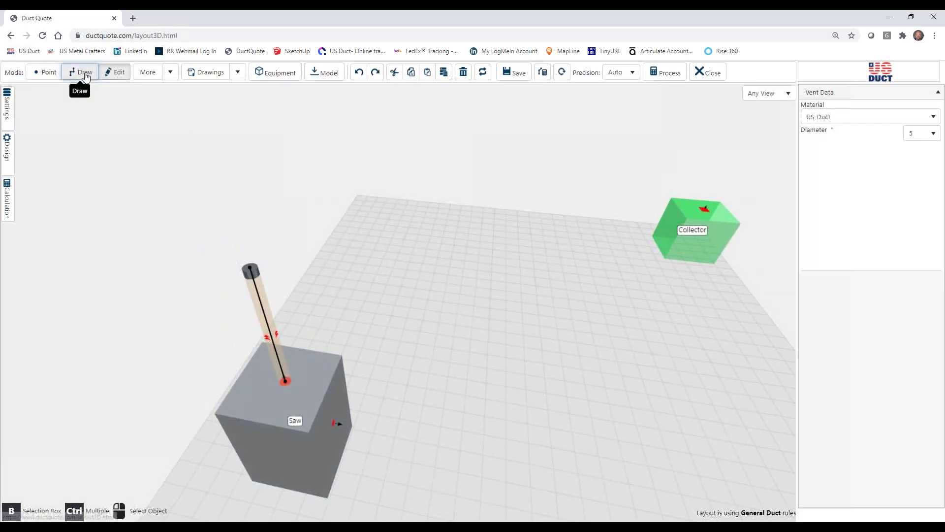
click(82, 72)
click(248, 269)
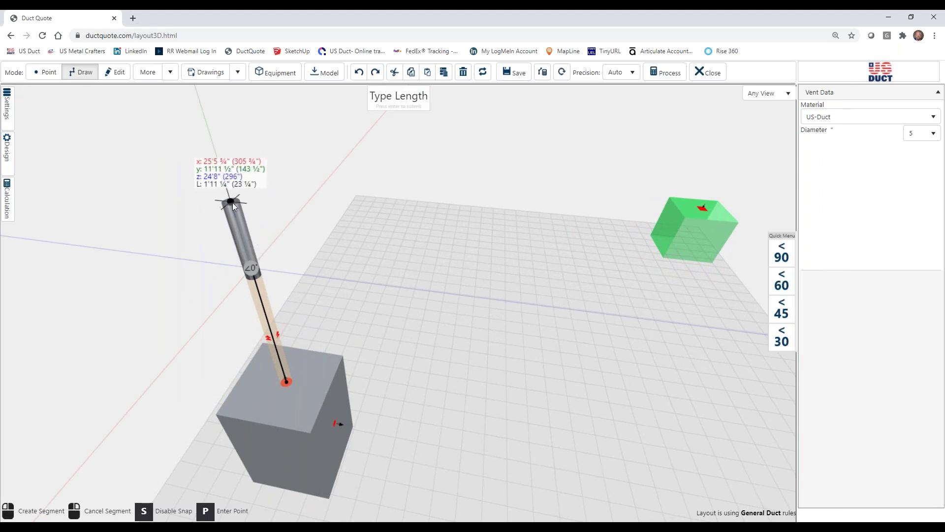
click(232, 202)
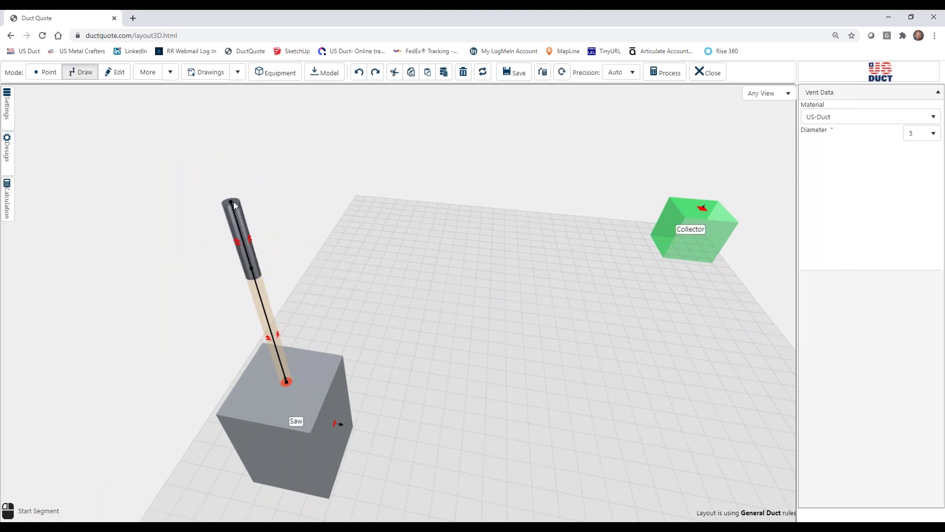
scroll(500, 338, down, 5)
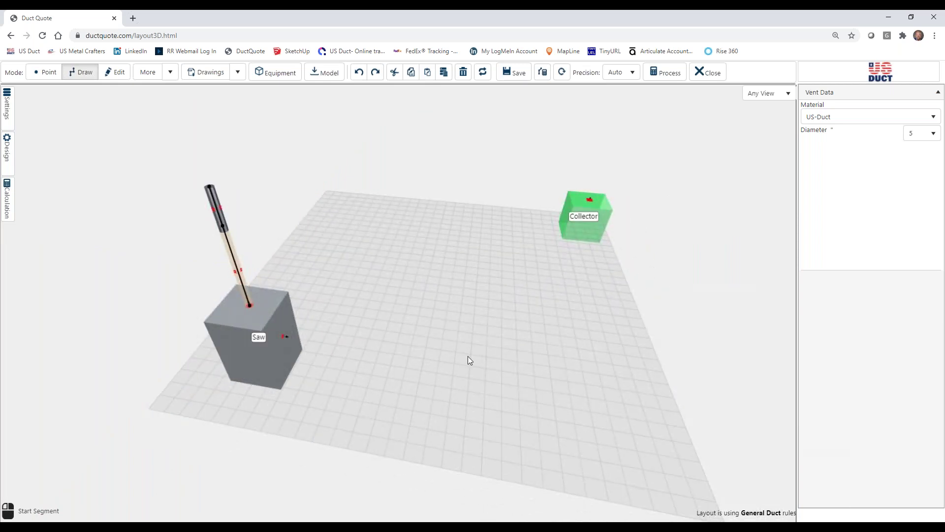
drag(412, 371, 445, 365)
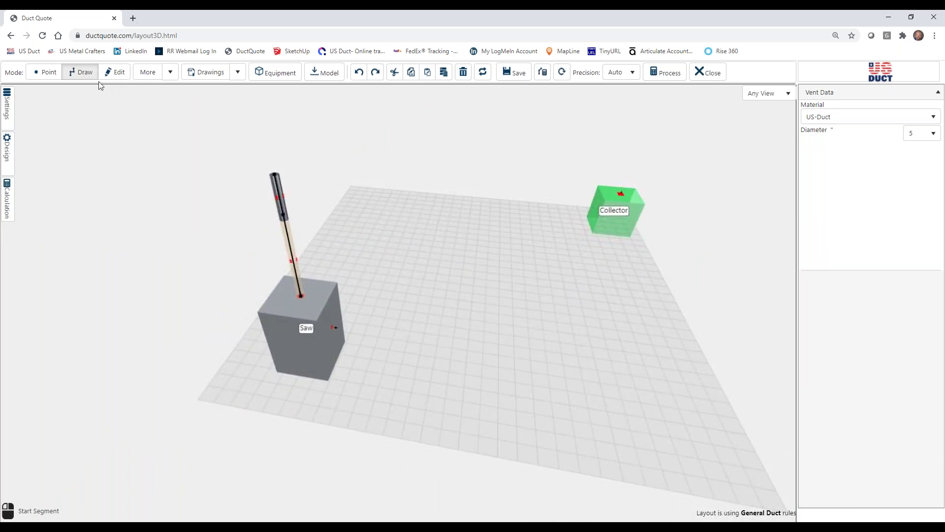
scroll(446, 330, up, 3)
scroll(446, 332, up, 2)
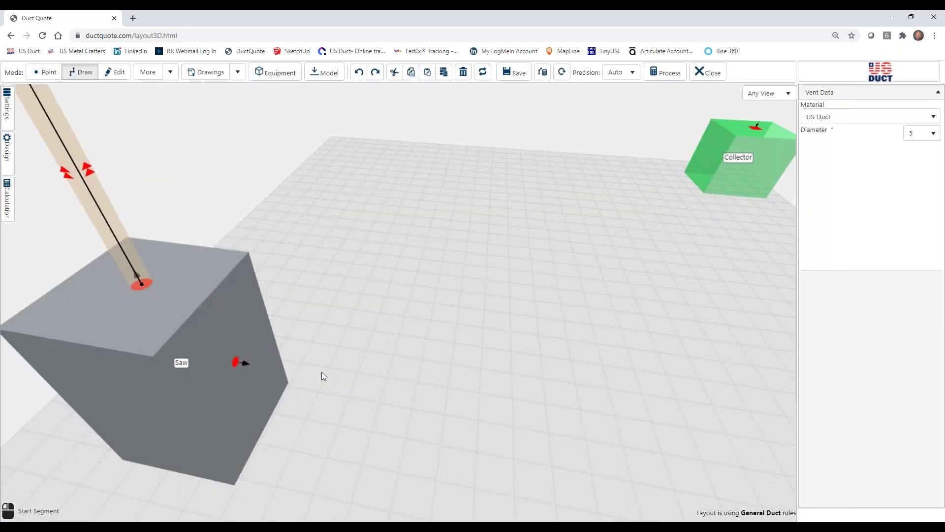
- Draw a 2-foot duct out from the saw's side connection and turn it vertically upward to a height of 11 feet
click(235, 363)
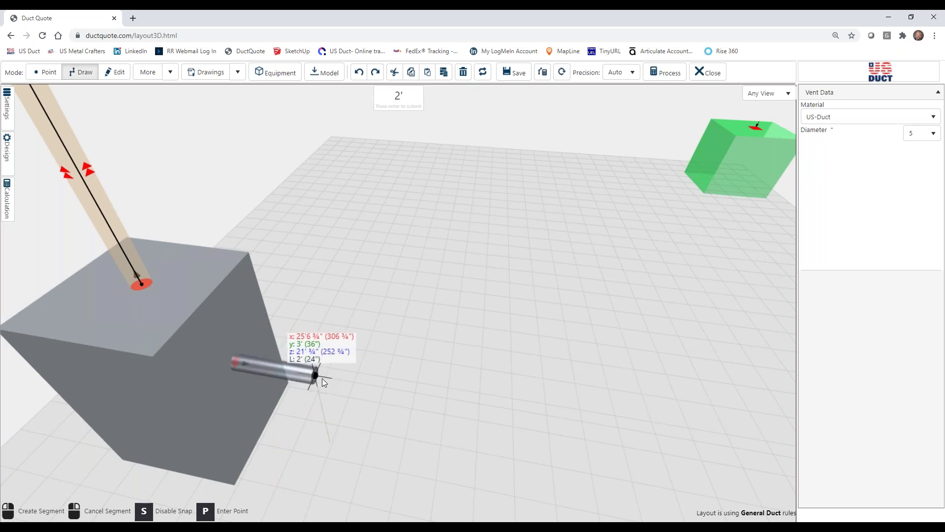
click(322, 379)
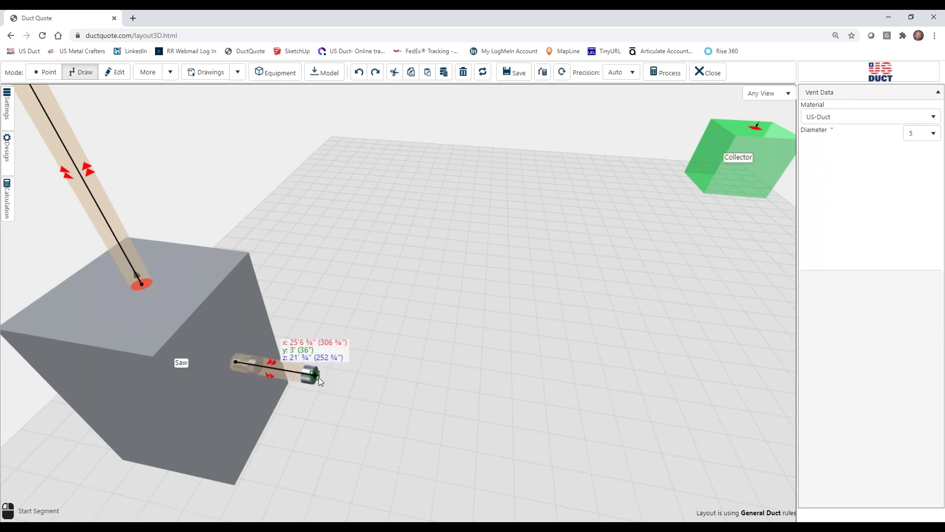
click(318, 377)
scroll(299, 283, down, 5)
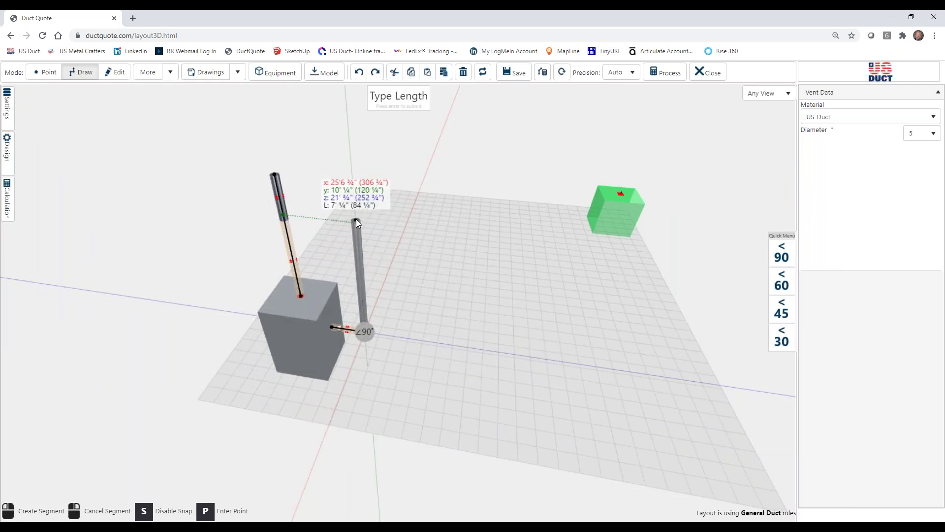
double_click(355, 203)
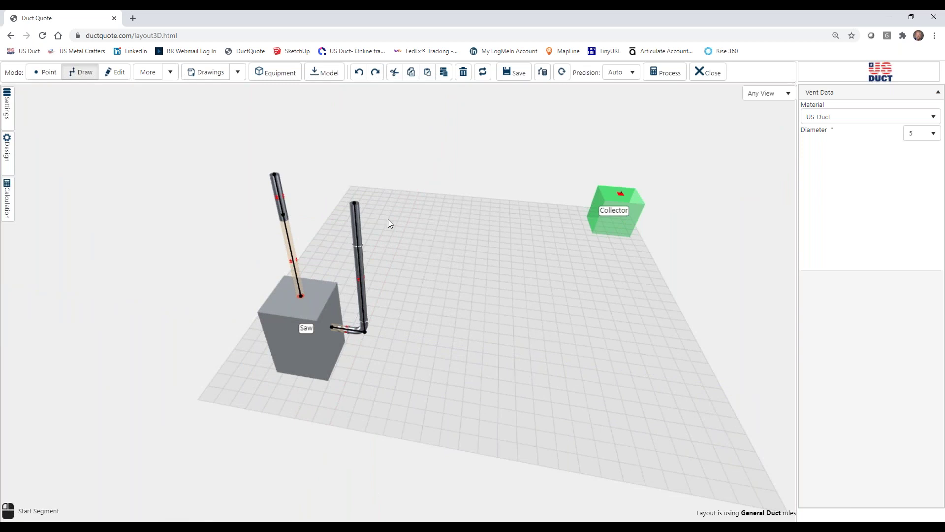
- Run a horizontal duct from the new riser's upper end into the saw's other vertical run, breaking into the existing segment
click(355, 203)
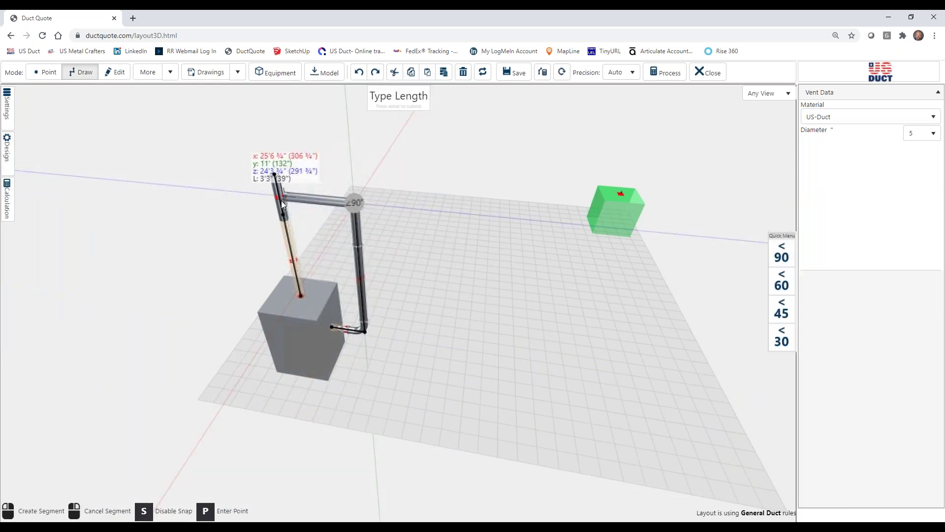
click(281, 202)
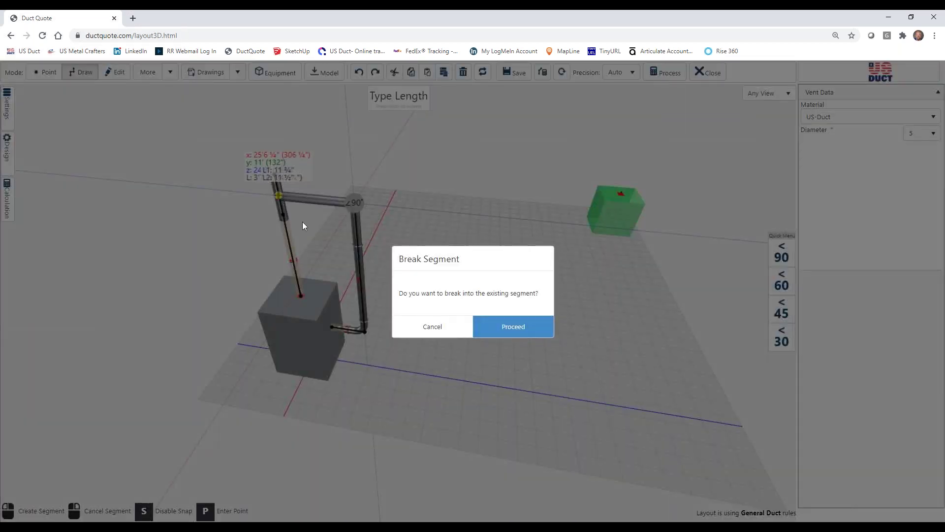
click(506, 330)
- Draw a horizontal duct about 21'7 1/4" long from the upper end of the saw's main riser, aligned with the collector's inlet
right_drag(442, 296, 481, 335)
right_drag(580, 341, 413, 380)
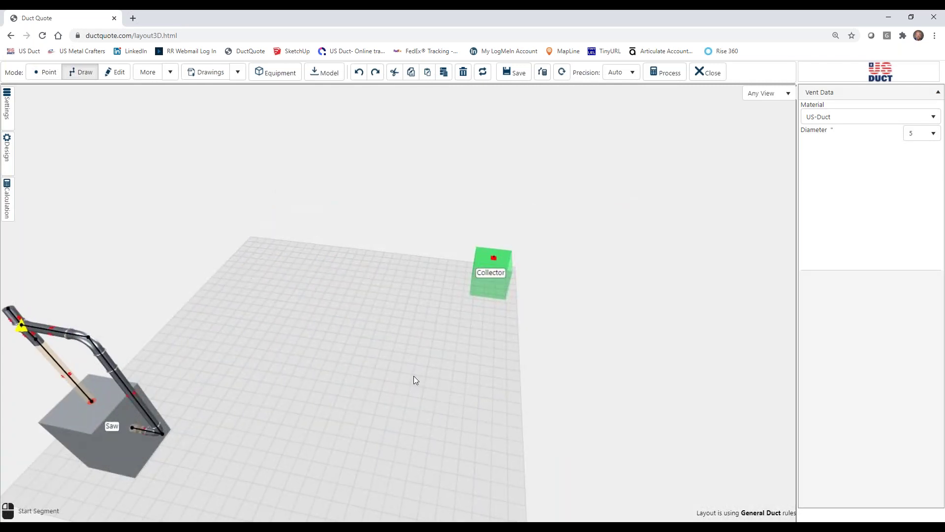
mouse_move(414, 379)
mouse_down()
mouse_move(325, 392)
mouse_move(371, 378)
mouse_up()
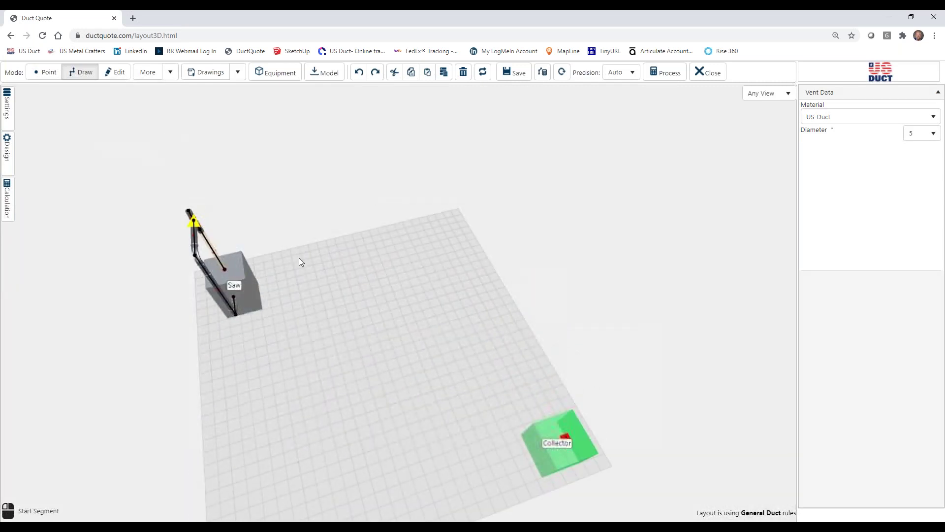
click(188, 211)
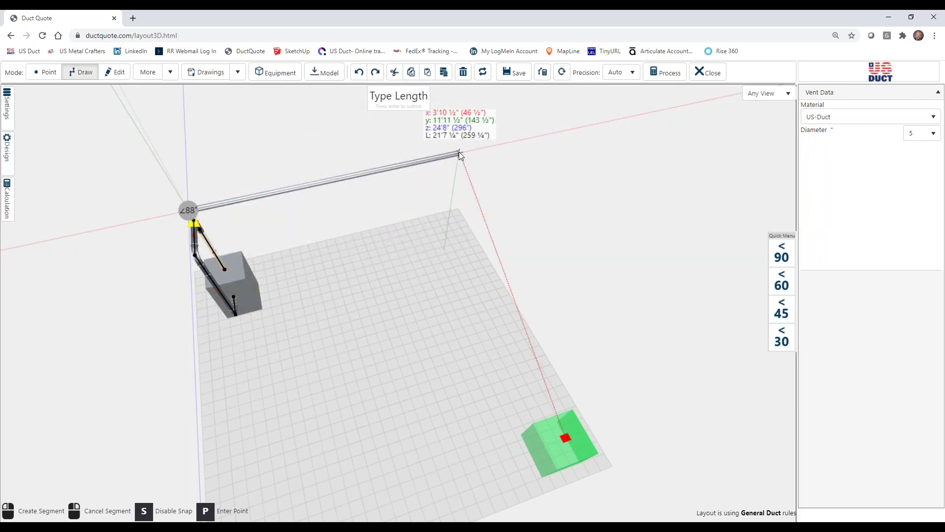
click(459, 152)
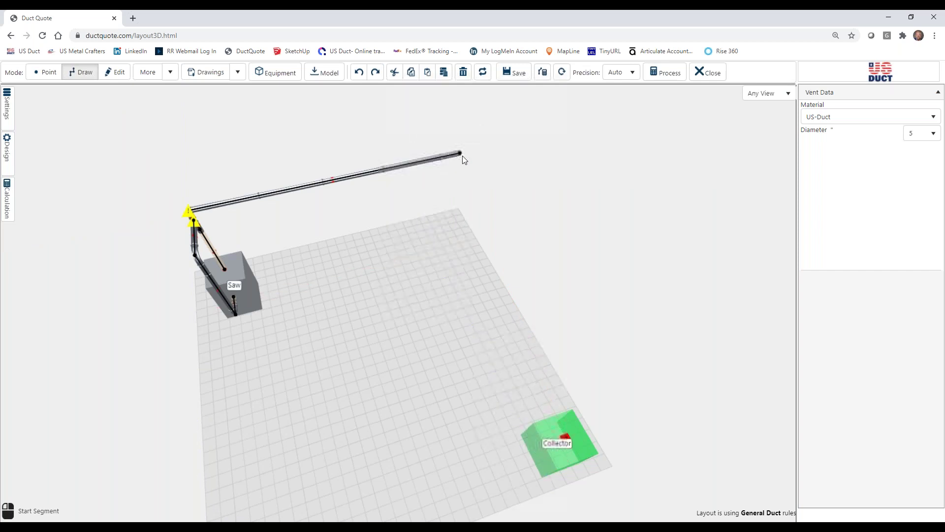
- Continue the duct at 90° for about 21'11 3/4" to above the collector, and drop it vertically into the collector's top inlet
click(461, 154)
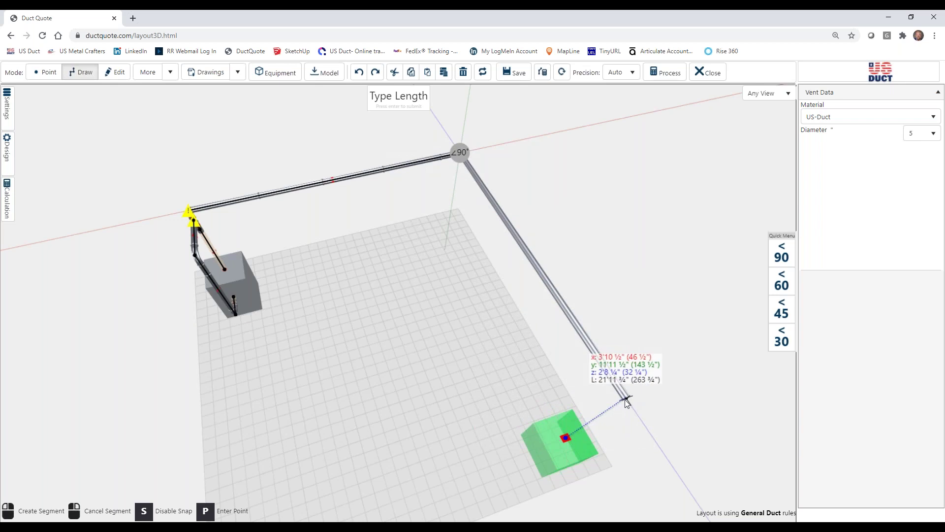
click(626, 403)
mouse_move(675, 417)
mouse_down()
mouse_move(666, 389)
mouse_move(678, 378)
mouse_move(630, 340)
mouse_up()
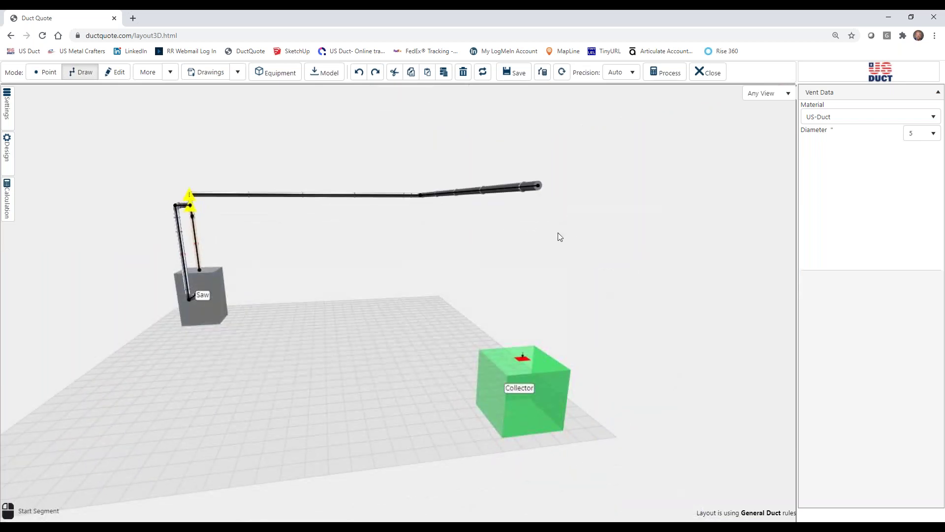
click(540, 187)
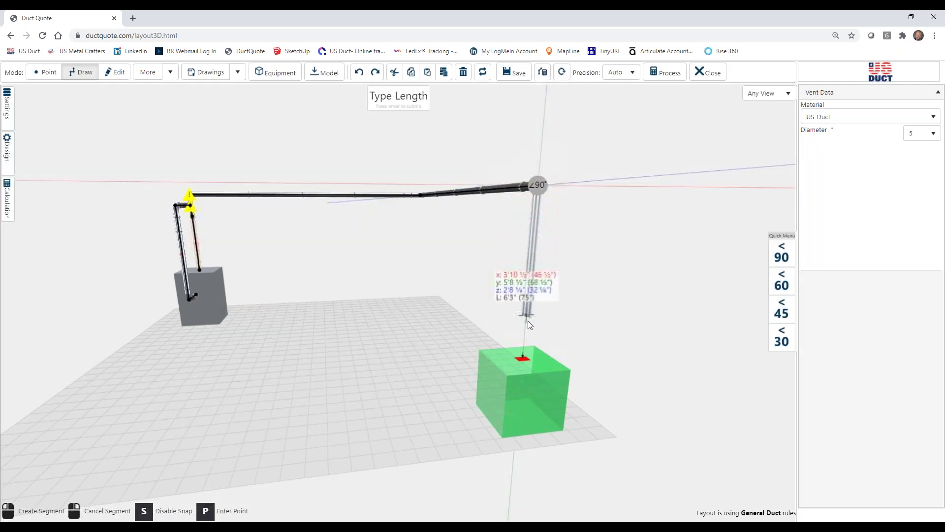
click(525, 358)
- Examine the duct's transition into the collector, the elbow above it and the overall route back to the saw
scroll(641, 345, up, 2)
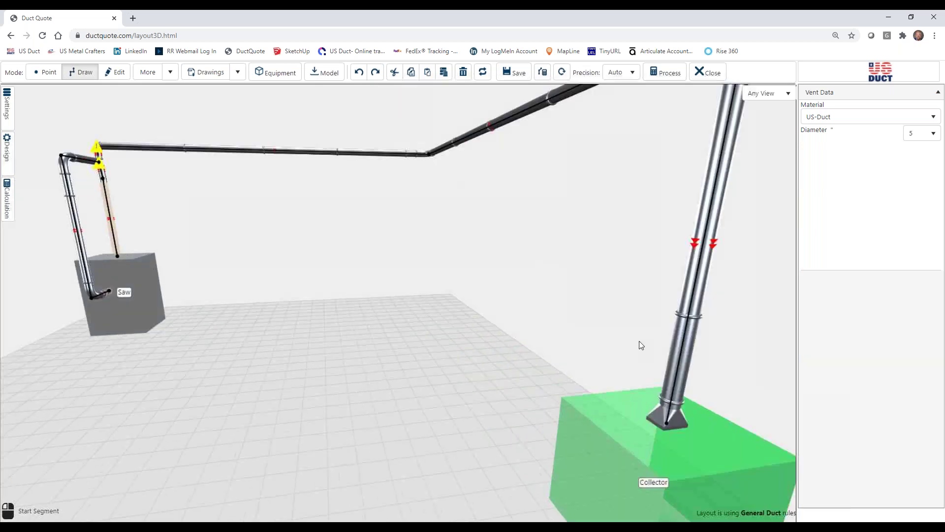
scroll(542, 322, up, 3)
right_drag(482, 311, 472, 286)
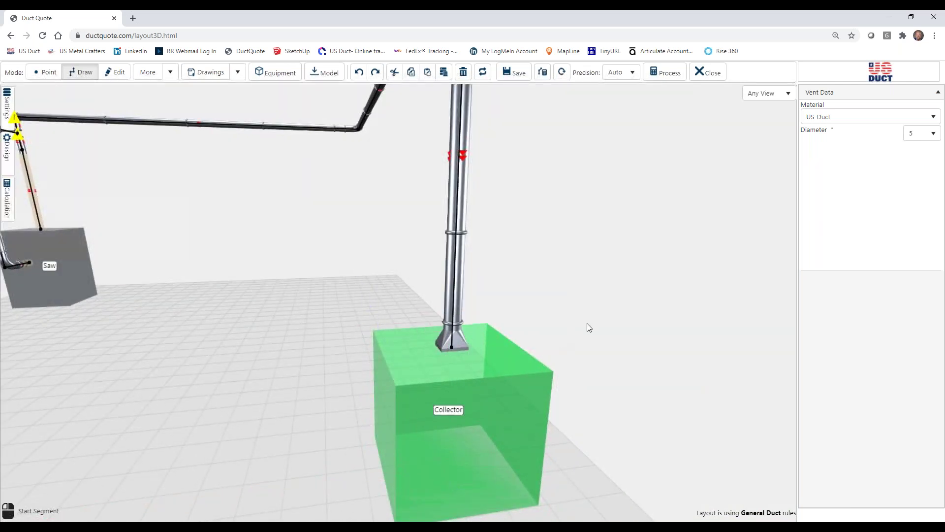
scroll(587, 324, down, 2)
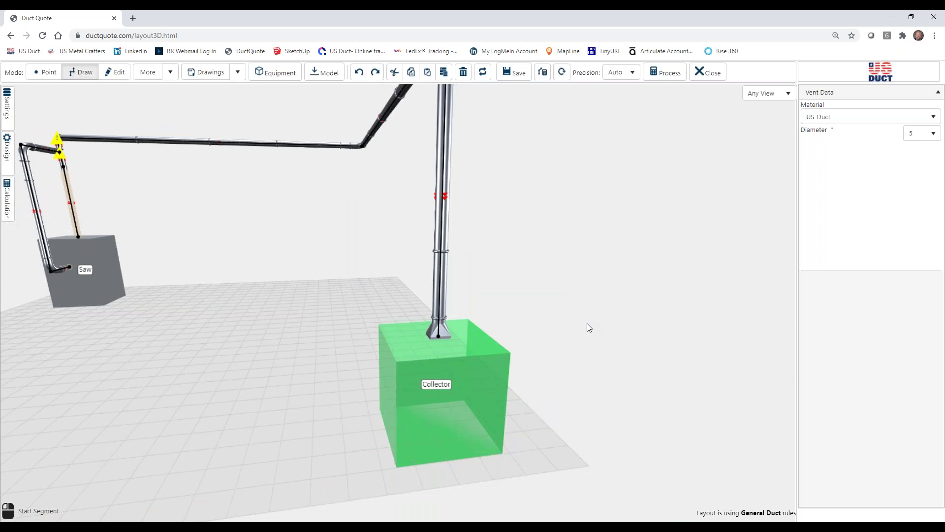
middle_drag(589, 327, 614, 343)
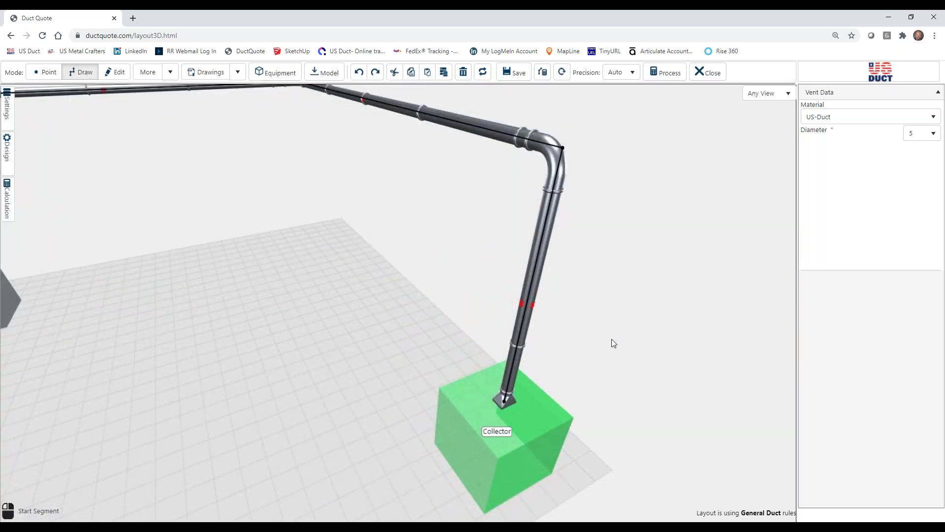
scroll(612, 341, down, 5)
middle_drag(612, 342, 696, 342)
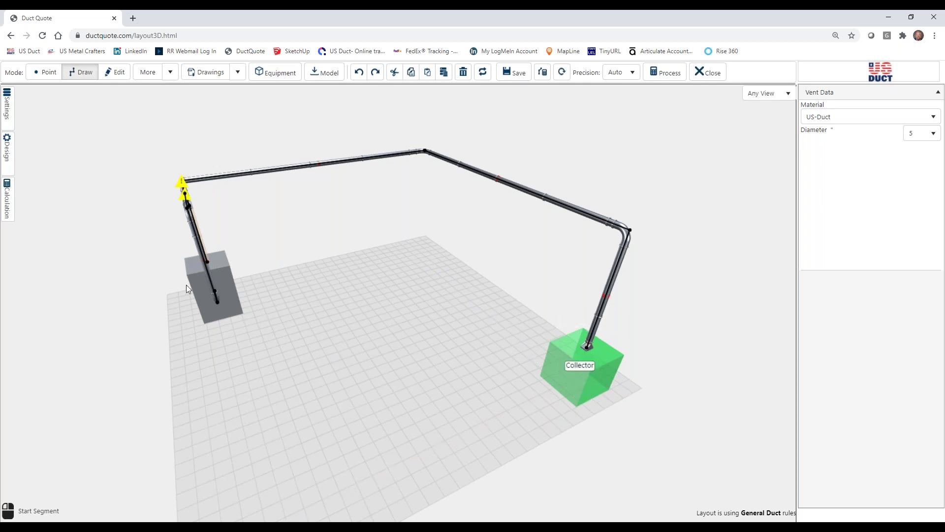
- Open the calculation parameters for the duct layout
click(7, 199)
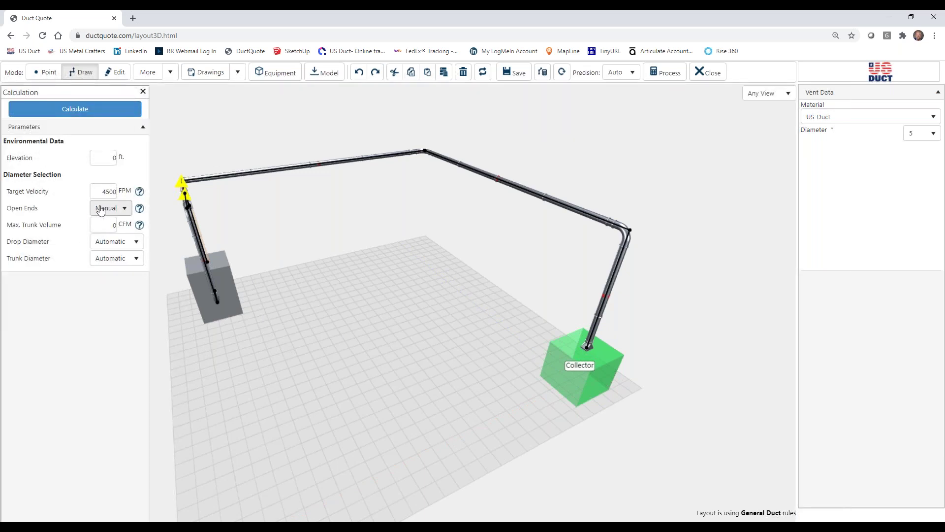